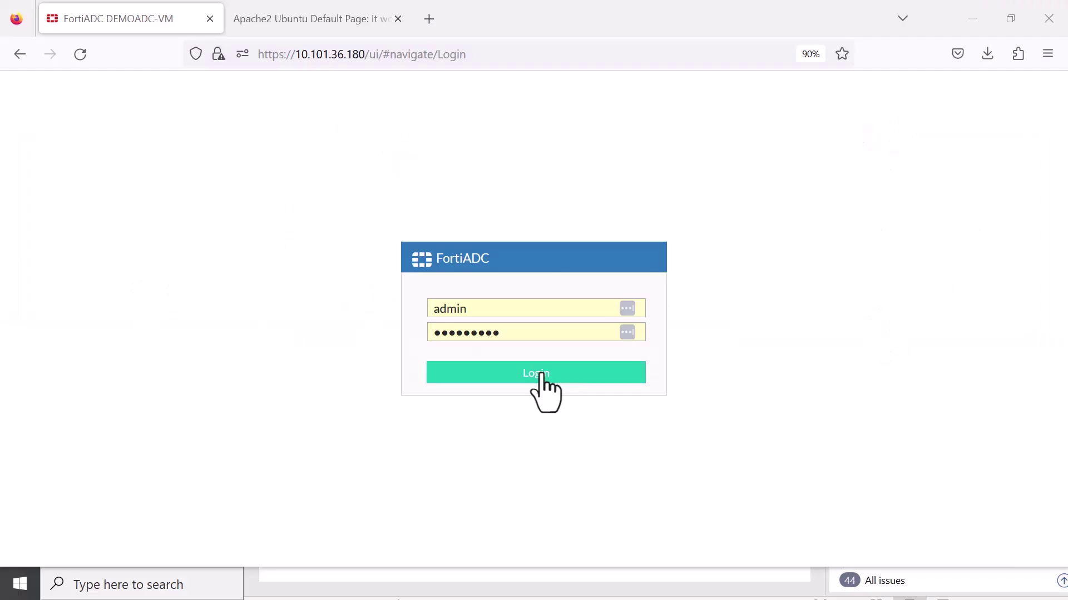
Step: Log in to FortiADC as admin, then expand Security Fabric and FortiView in the sidebar
click(538, 376)
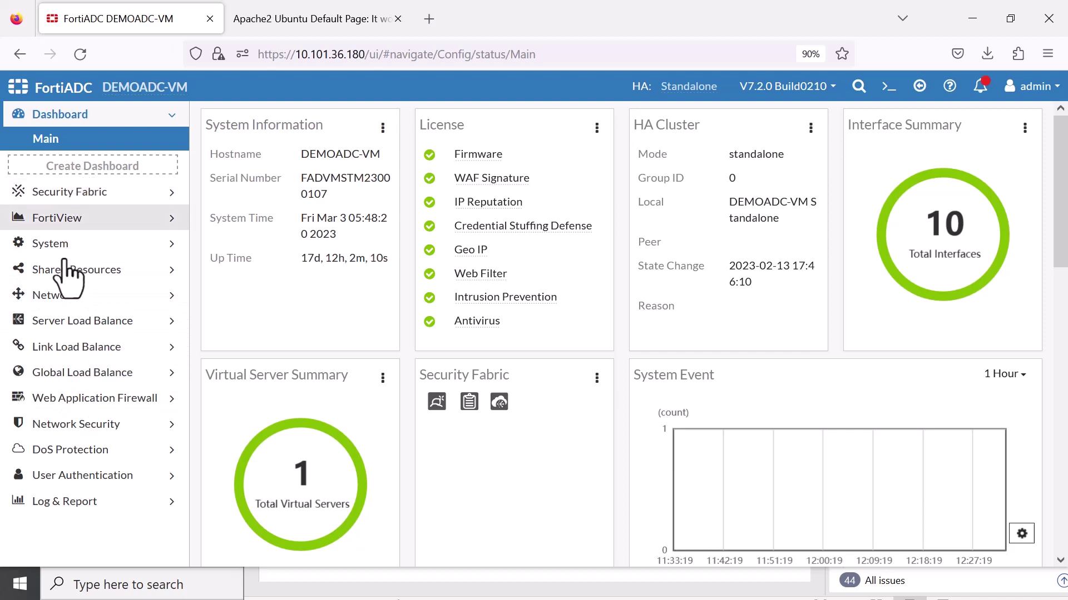
click(99, 124)
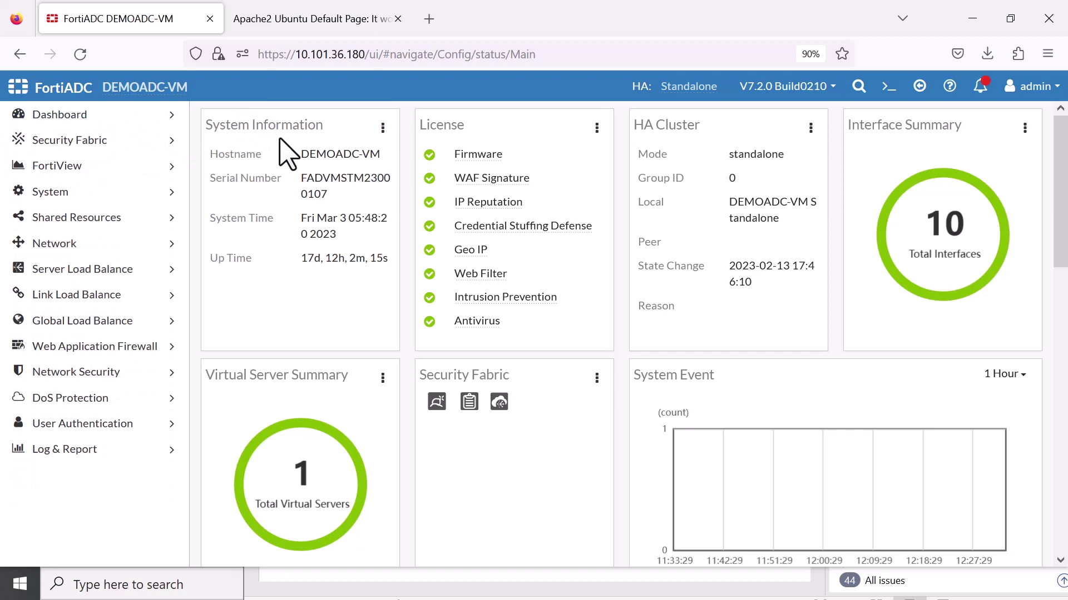
click(154, 149)
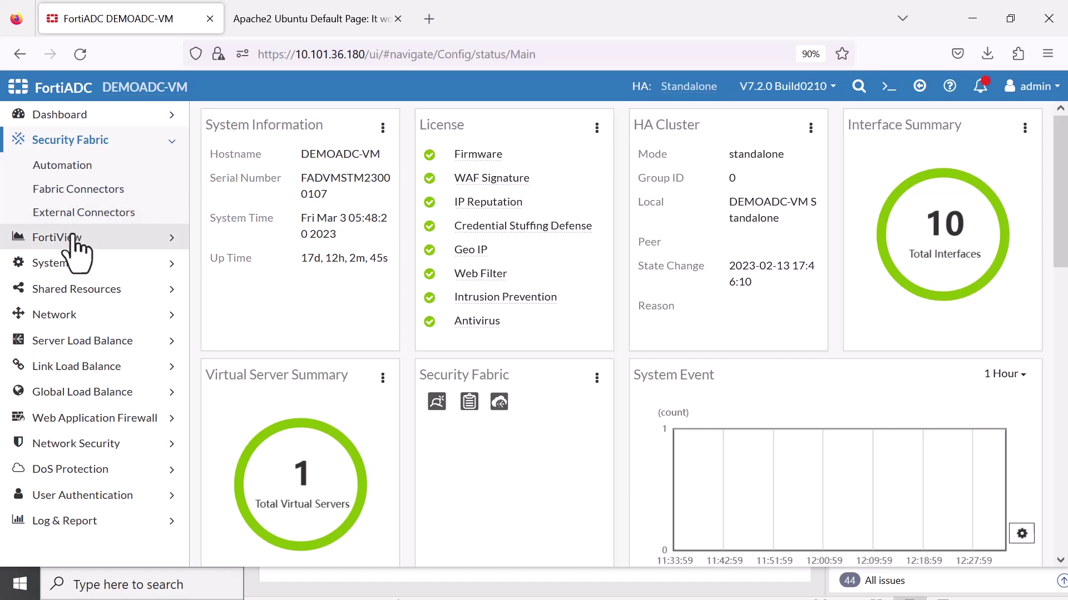
click(73, 239)
Step: Open Logical Topology showing vsapache, RSPool and servers 10.101.36.184 and 10.101.36.185
click(78, 191)
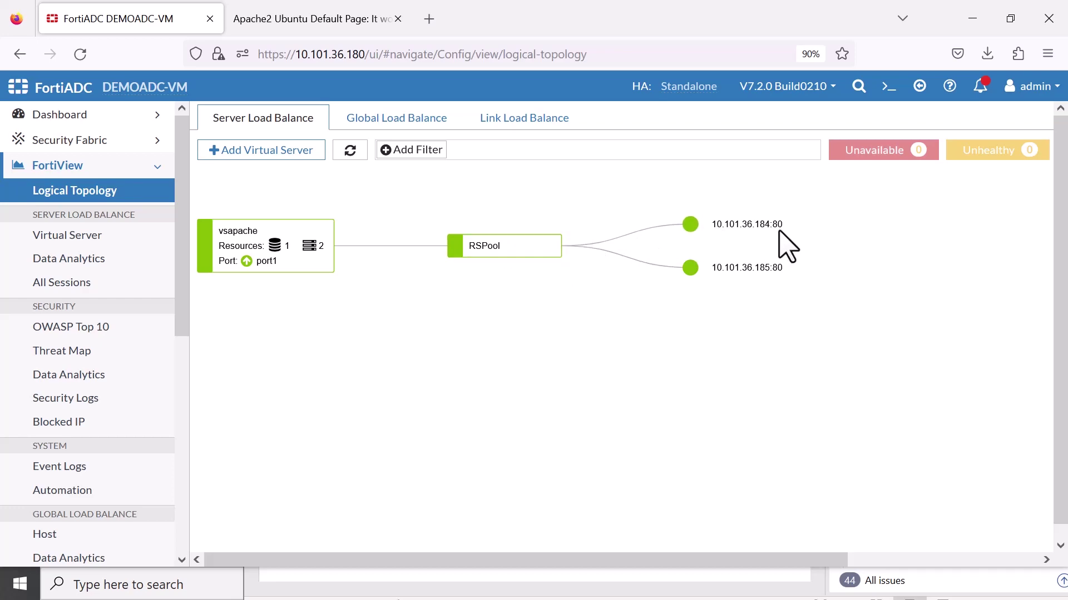
click(288, 17)
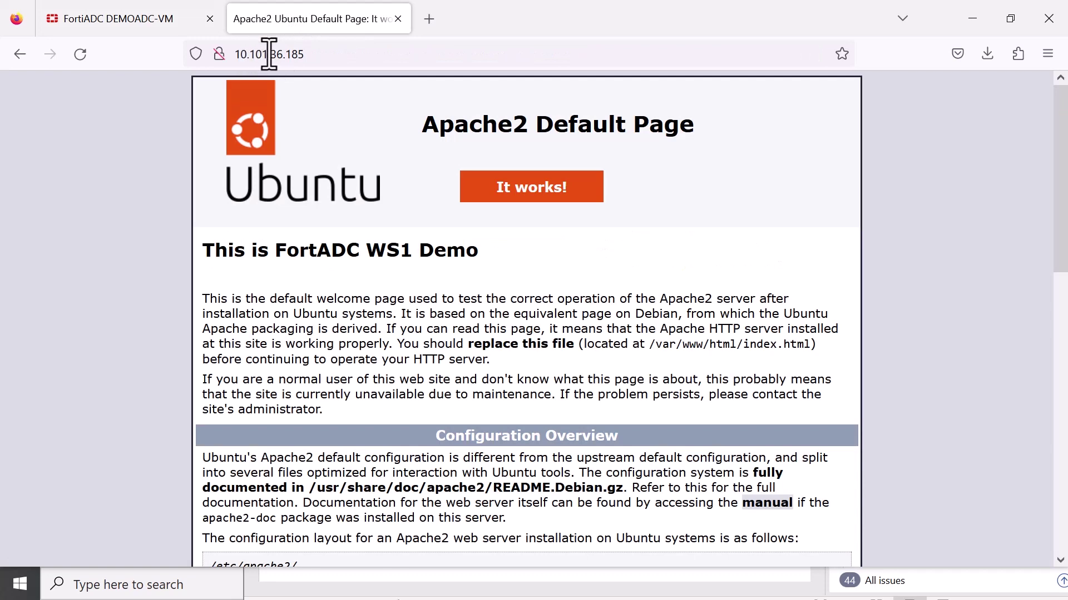
Step: Load 10.101.36.185 (WS1 Demo), then 10.101.36.184 (WS2 Demo) directly in Firefox
click(313, 56)
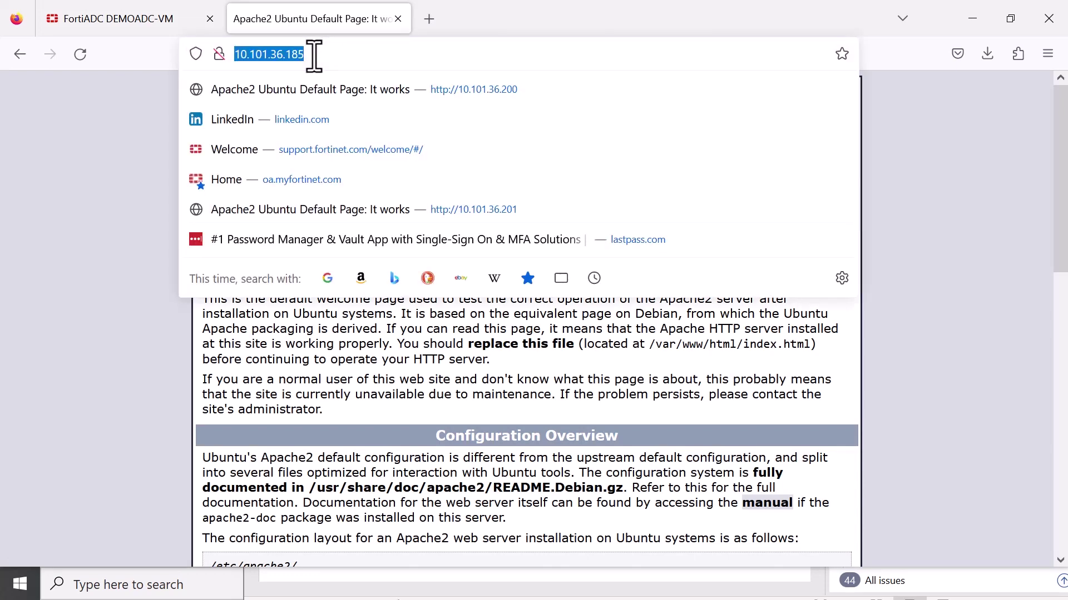
key(Return)
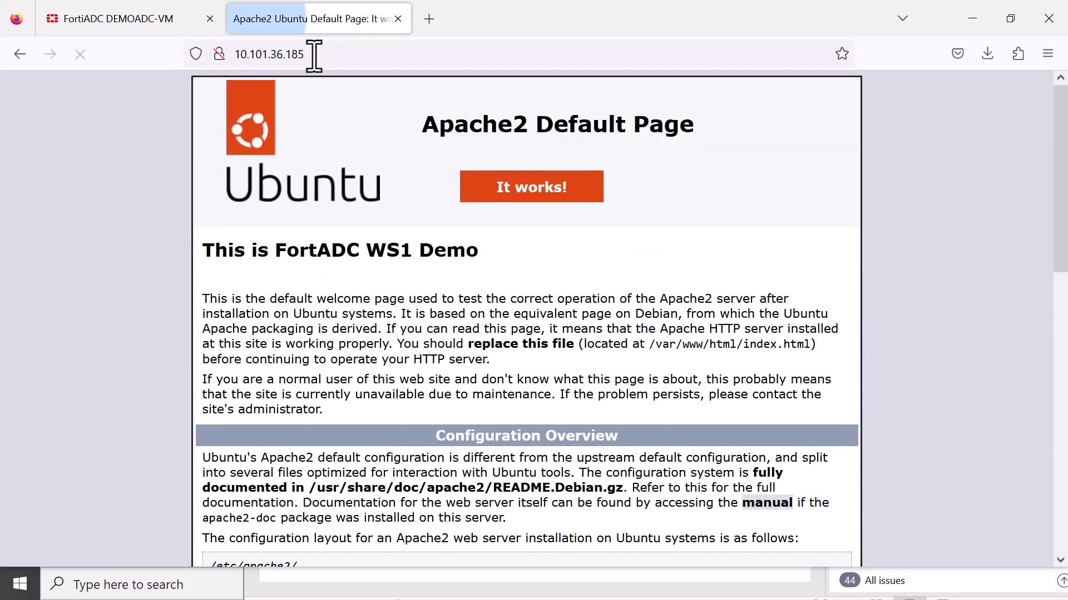
click(314, 55)
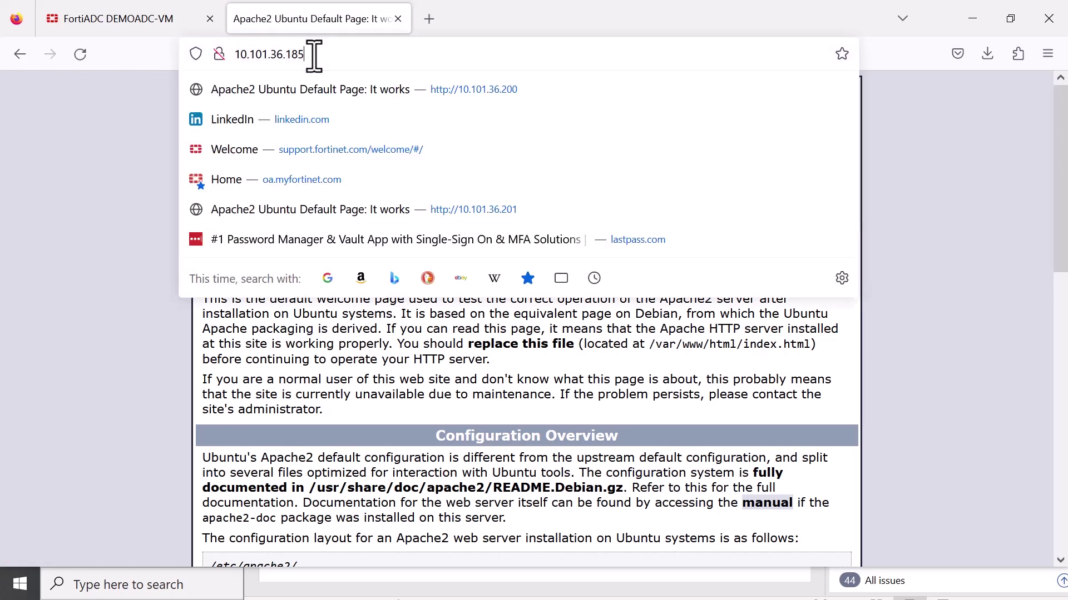
click(313, 56)
key(BackSpace)
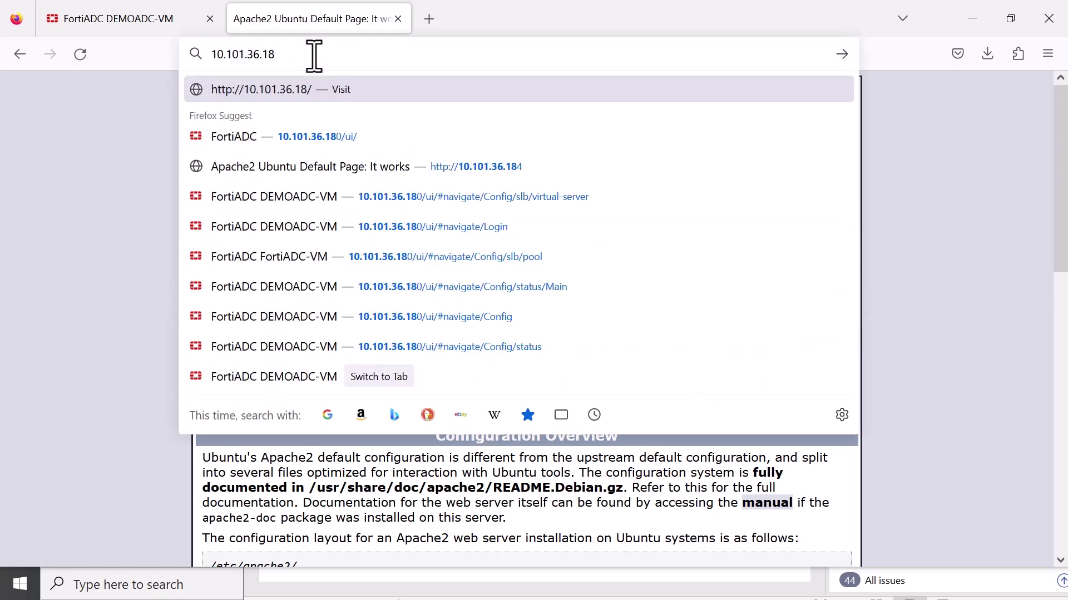
text(4)
key(Return)
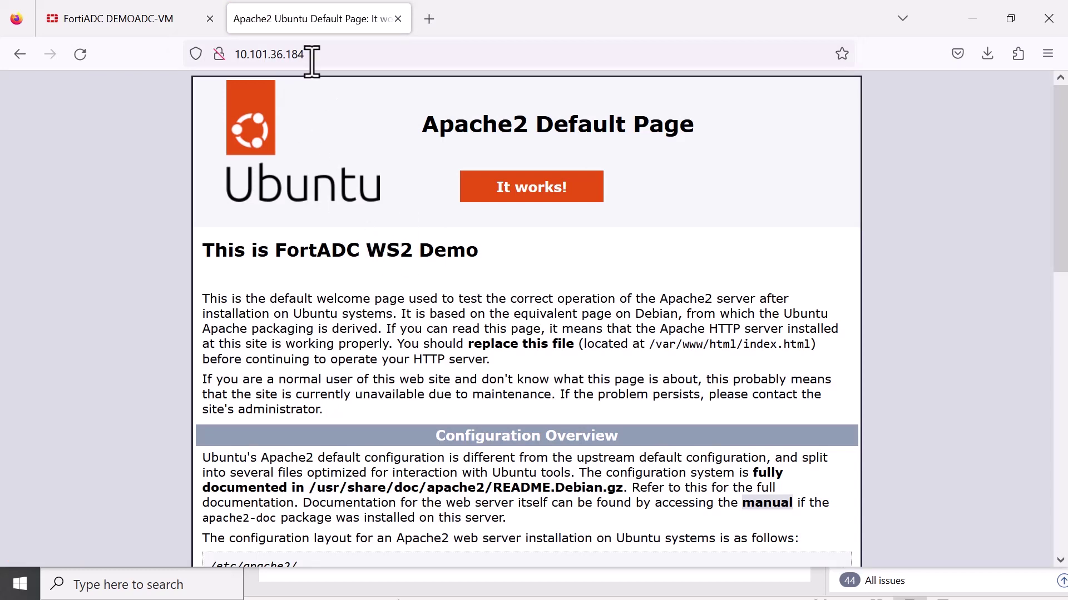
Step: Back in FortiADC, open vsapache from the Server Load Balance virtual server list
click(140, 18)
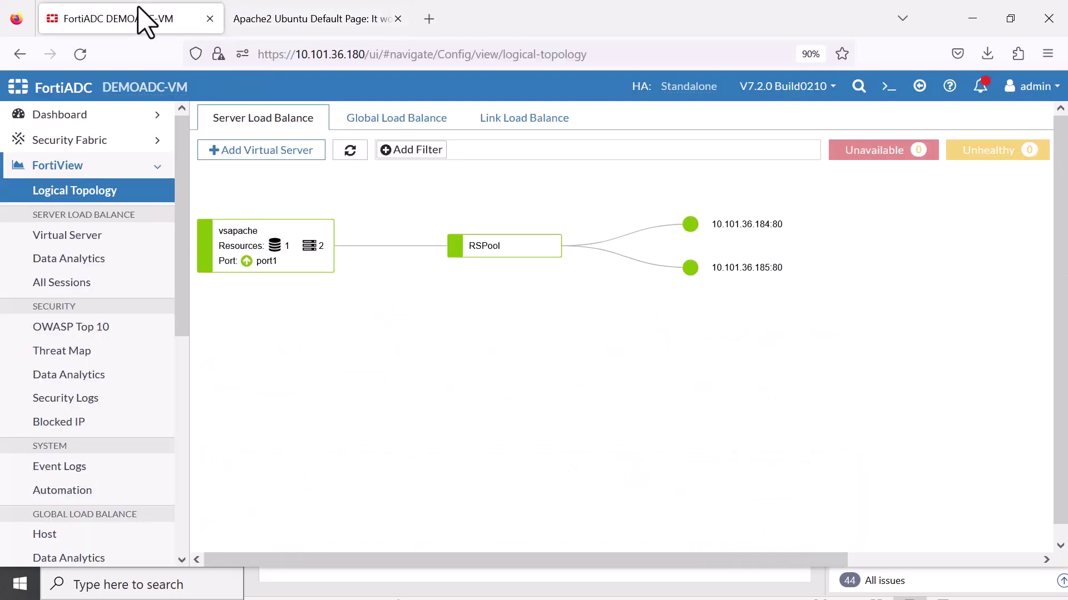
click(80, 242)
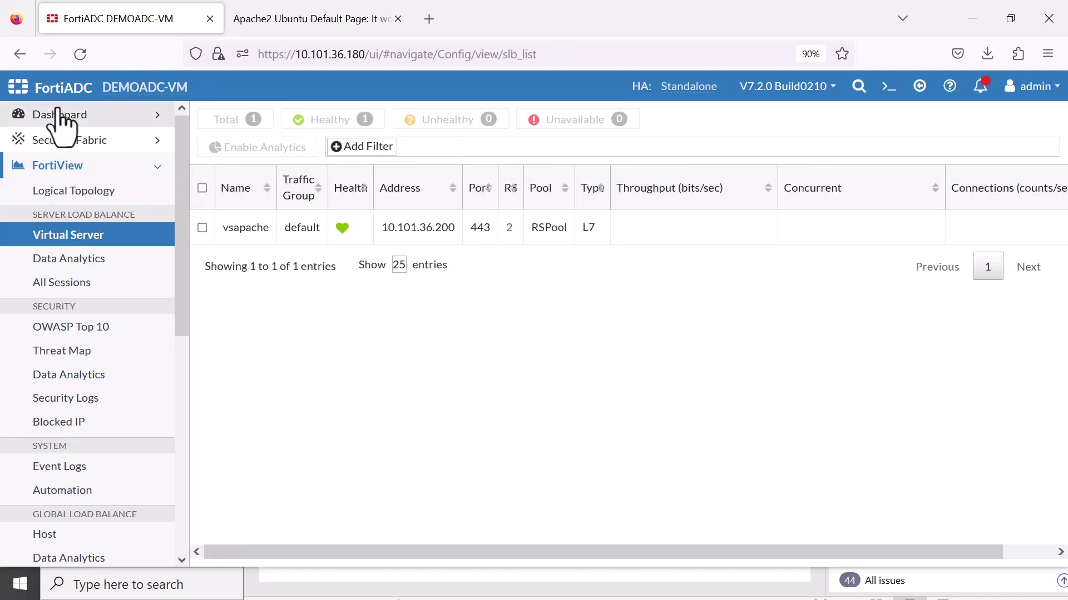
click(59, 118)
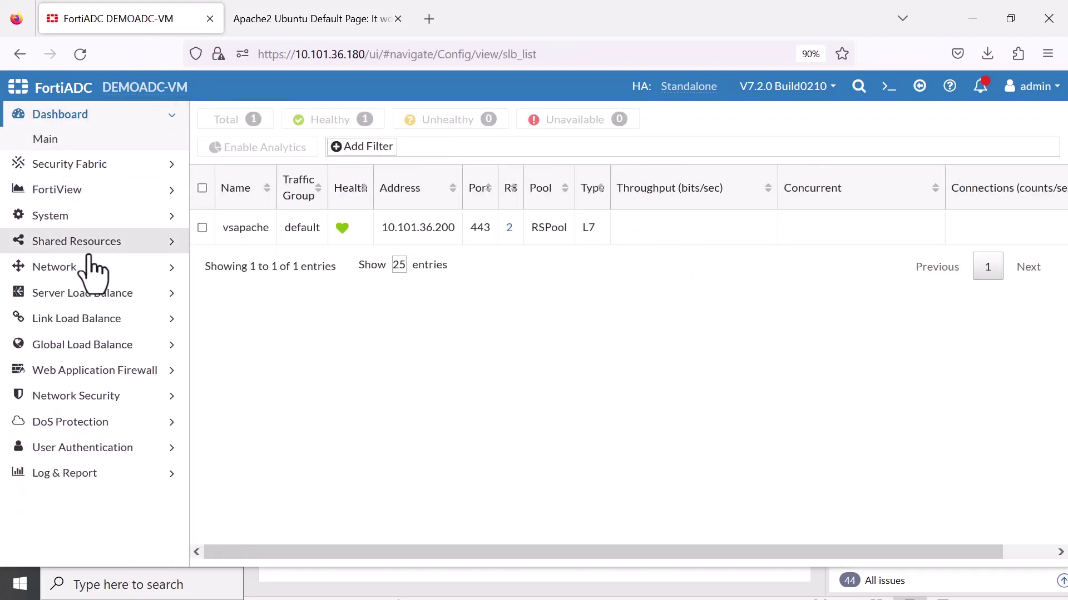
click(107, 297)
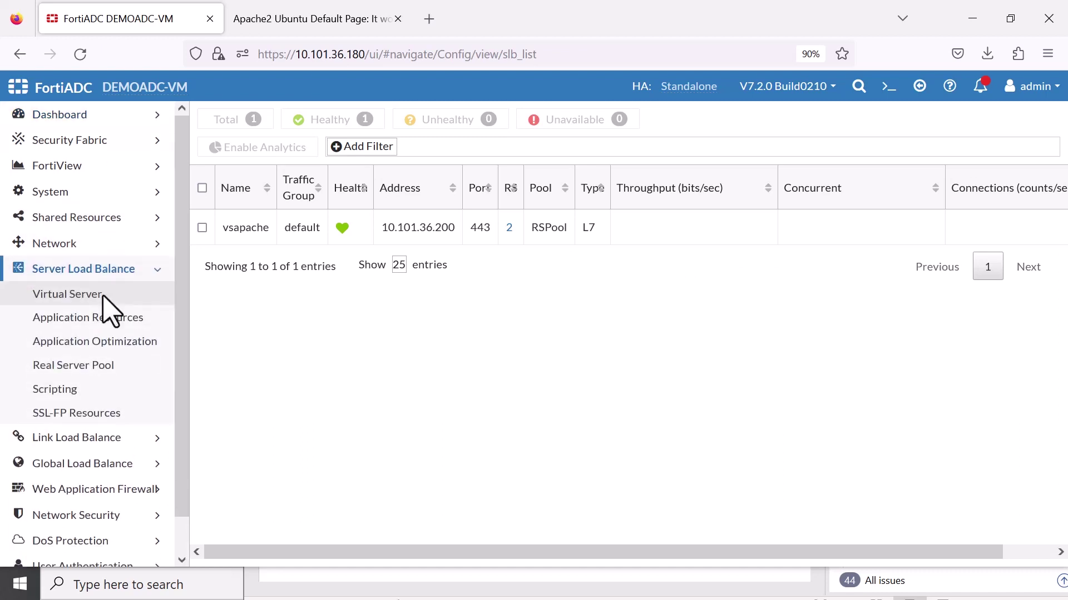
click(84, 303)
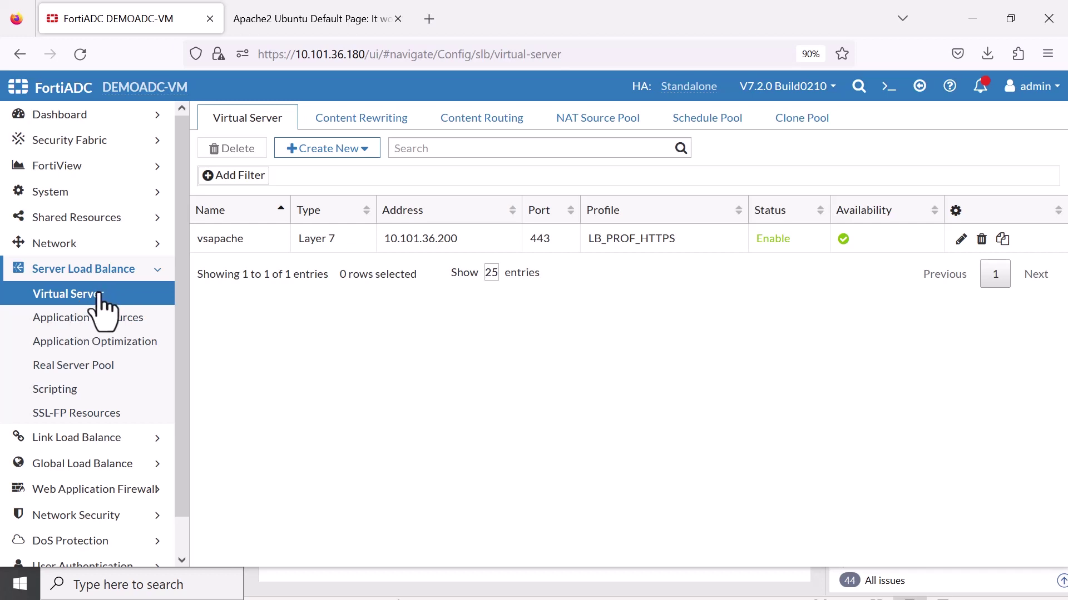
click(961, 240)
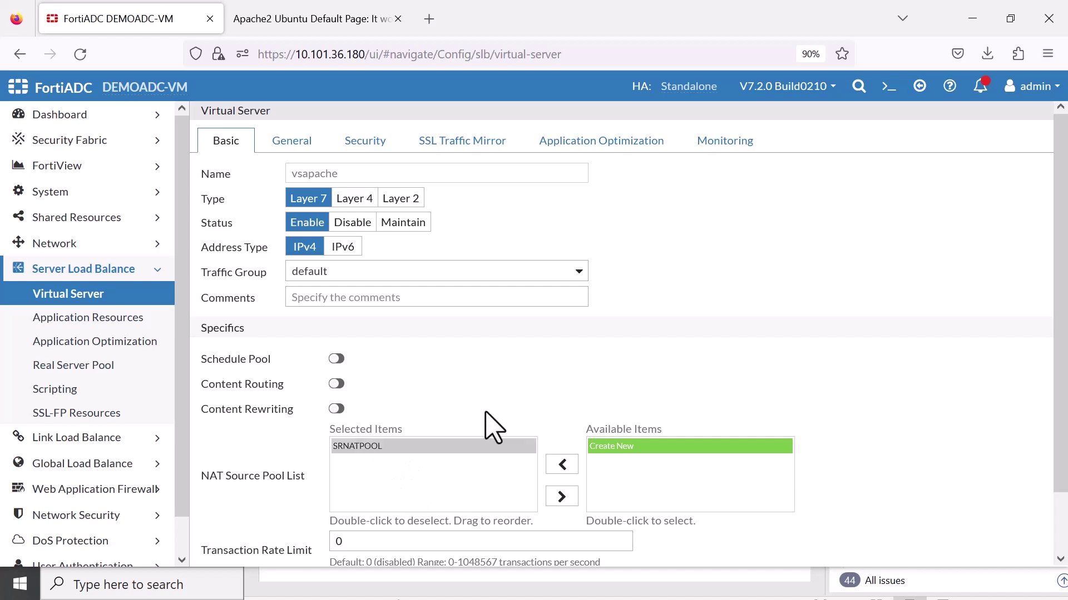
Step: Review vsapache's General settings, leaving persistence unset and RSPool as the server pool
click(306, 146)
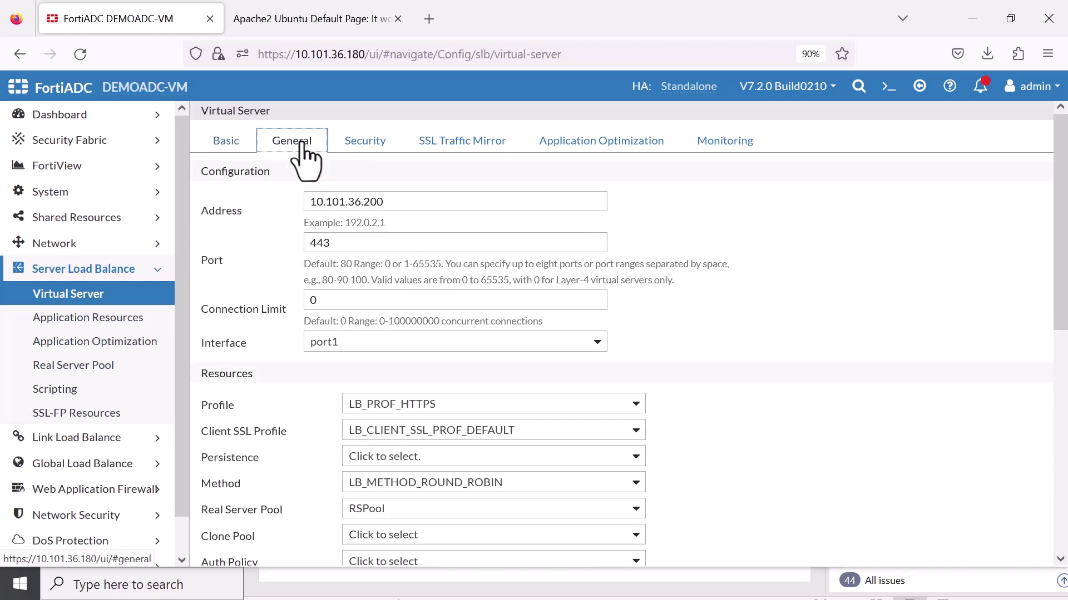
click(384, 203)
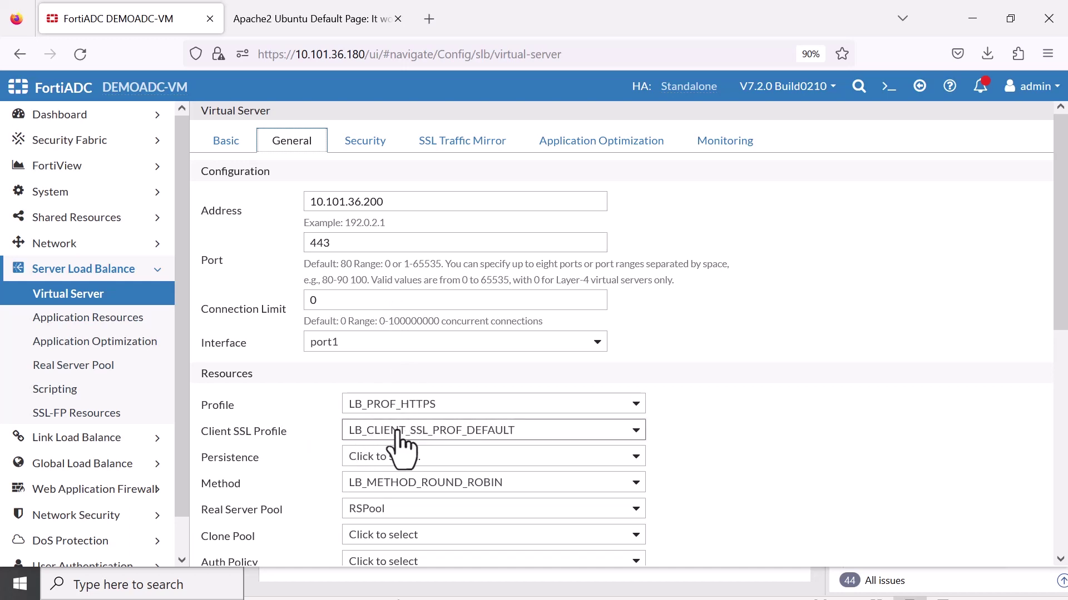
click(381, 475)
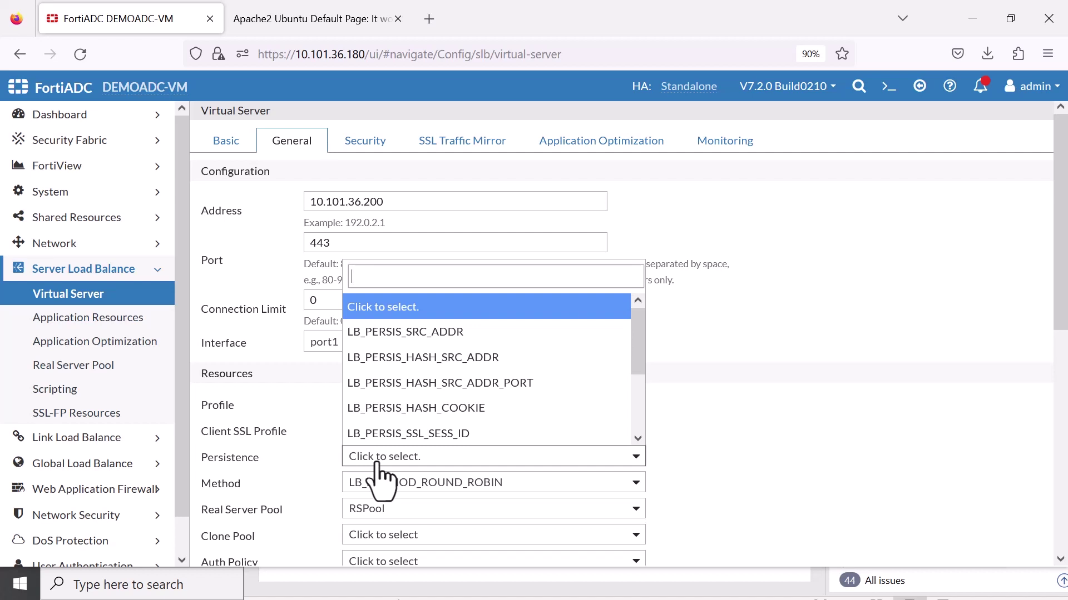
click(375, 467)
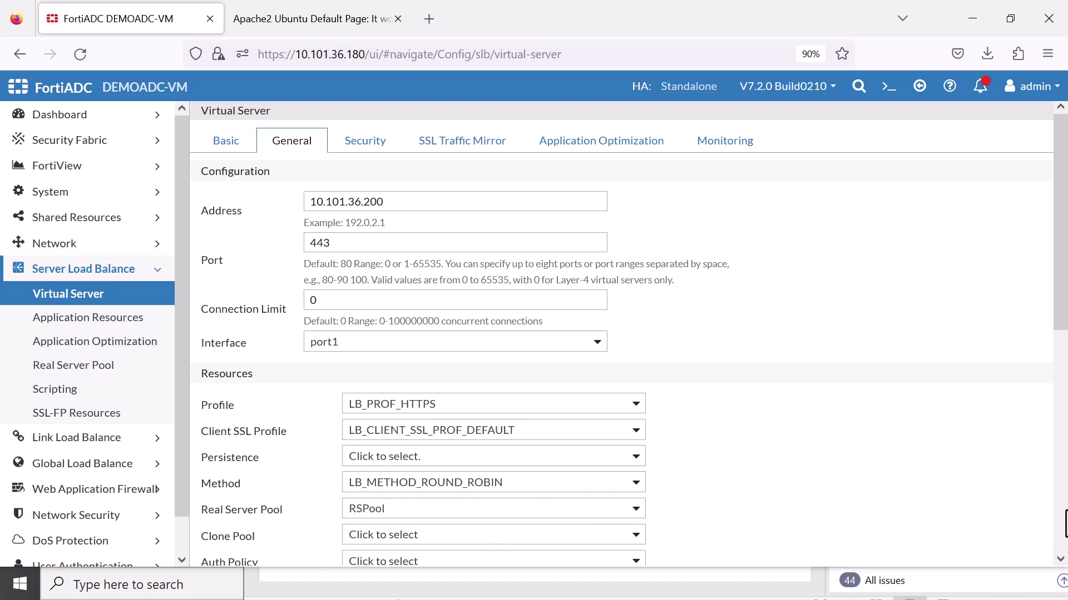
click(1060, 559)
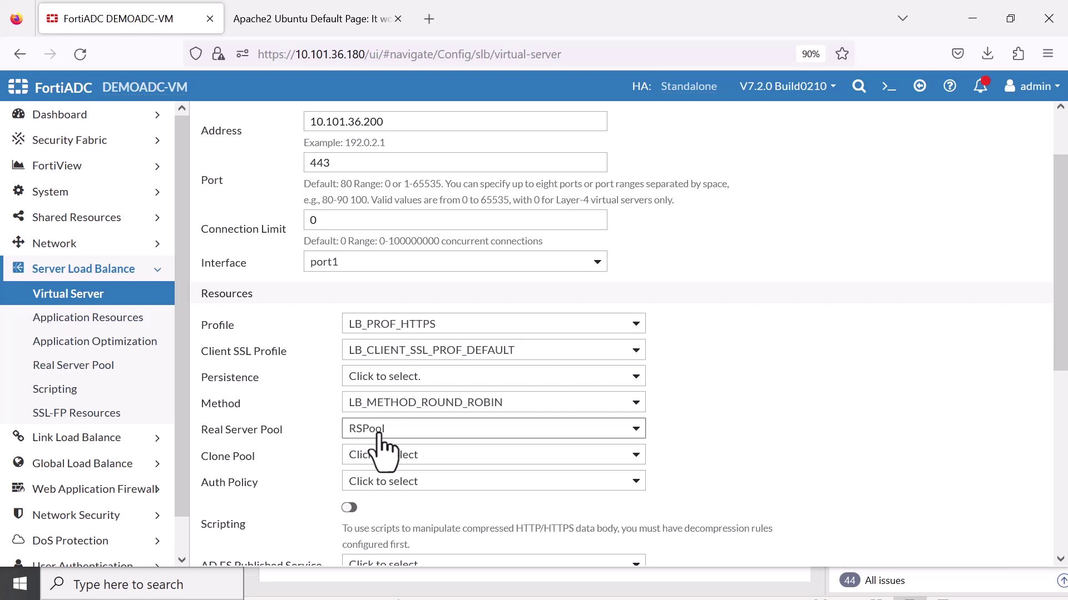
click(383, 434)
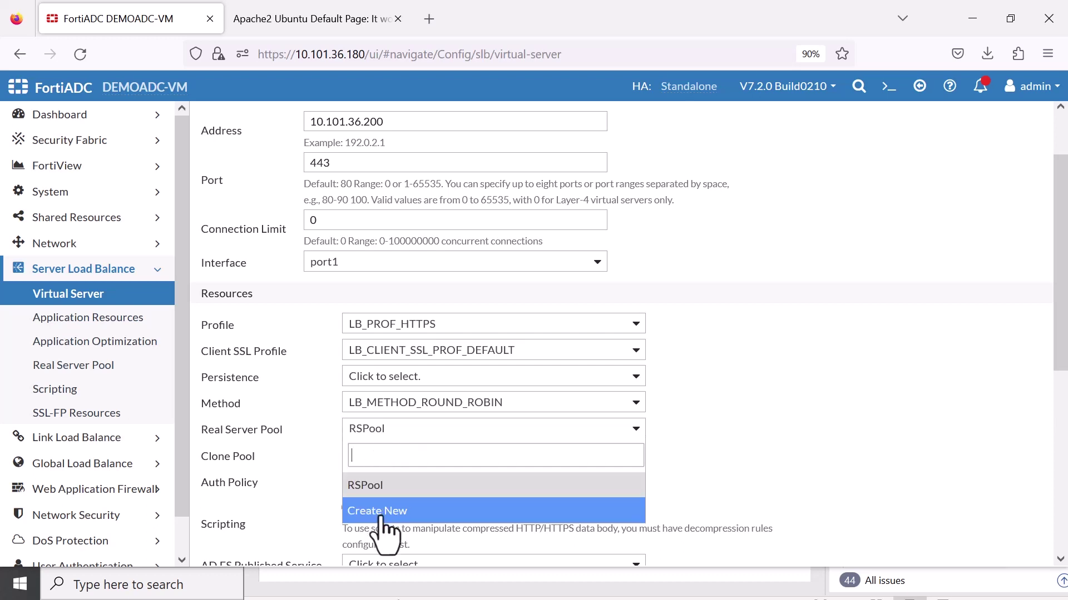
click(389, 446)
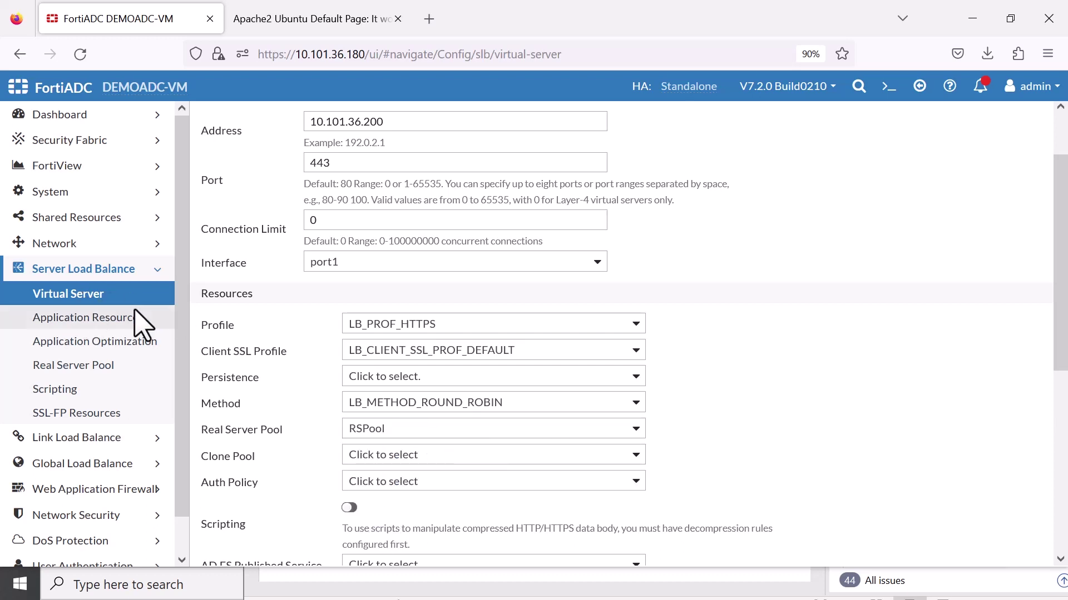
scroll(1063, 131, up, 2)
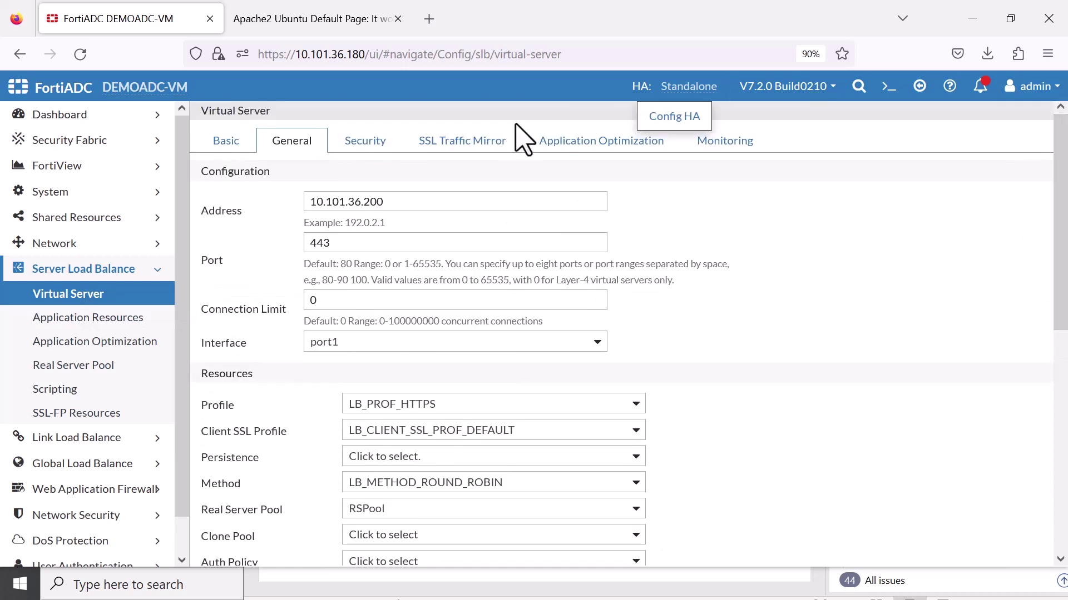
click(367, 143)
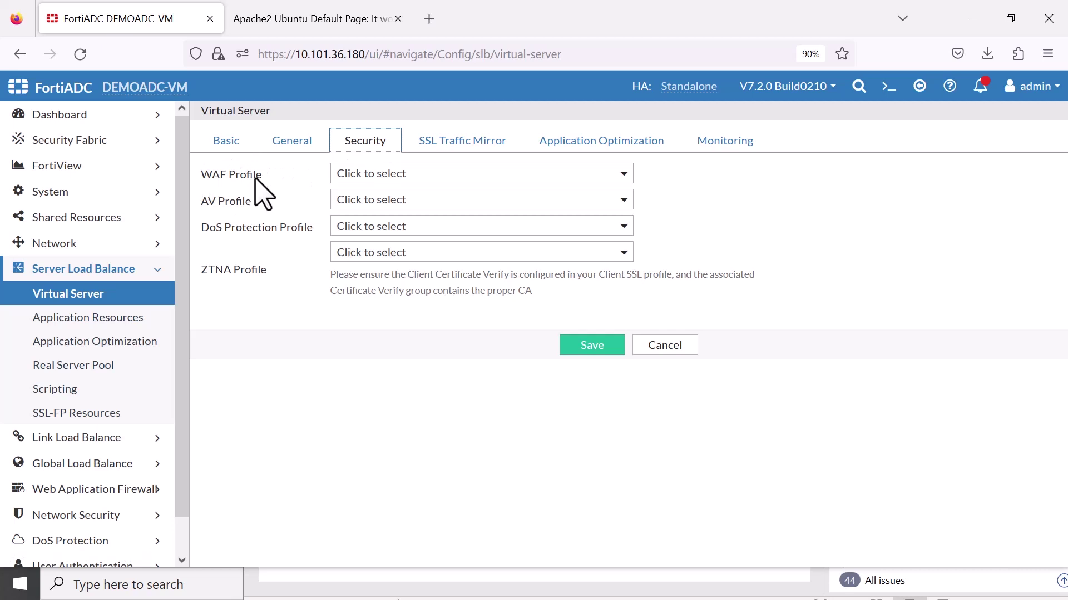
Step: Leave vsapache's WAF and AV profiles unset and view its SSL Traffic Mirror settings
click(342, 179)
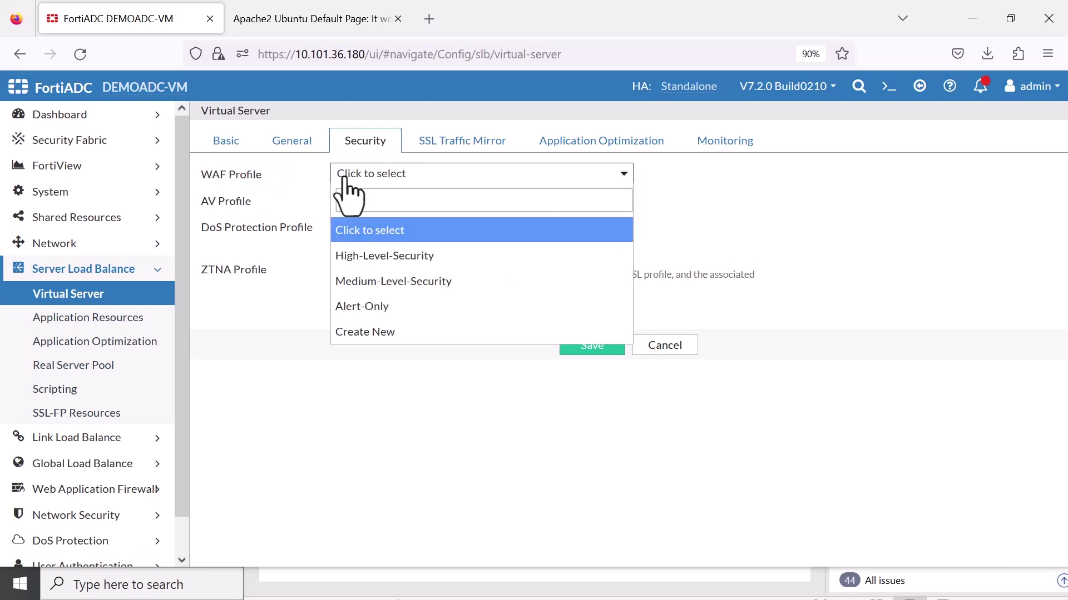
click(211, 207)
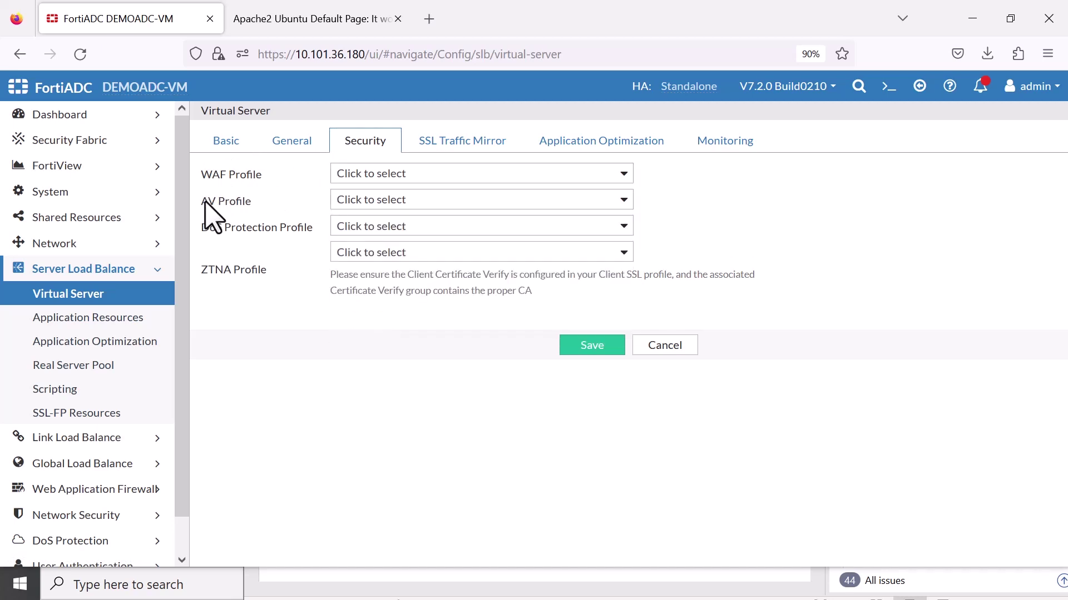
click(346, 205)
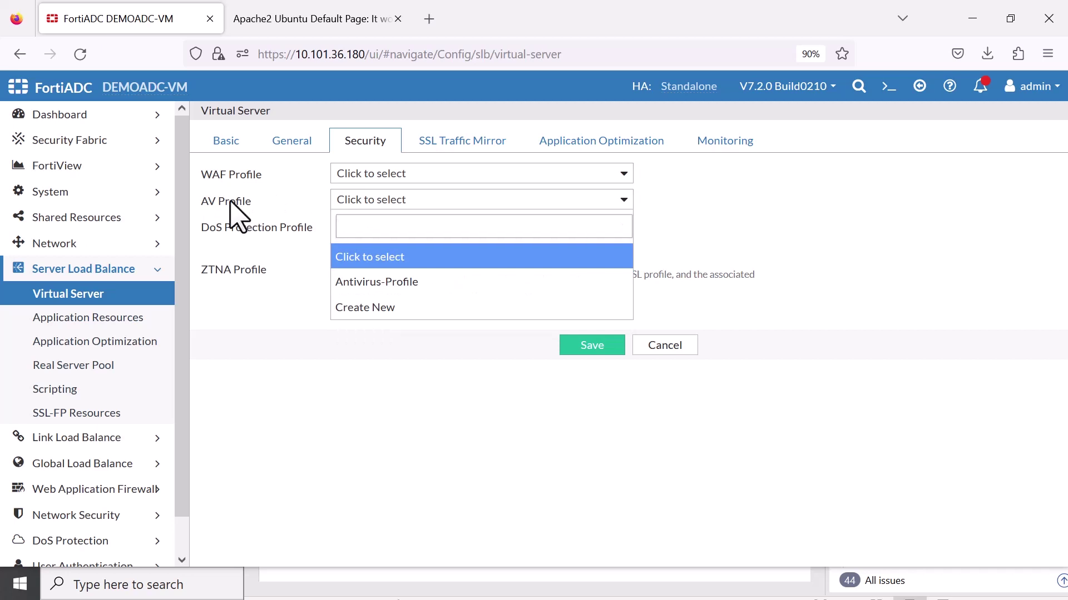
click(218, 234)
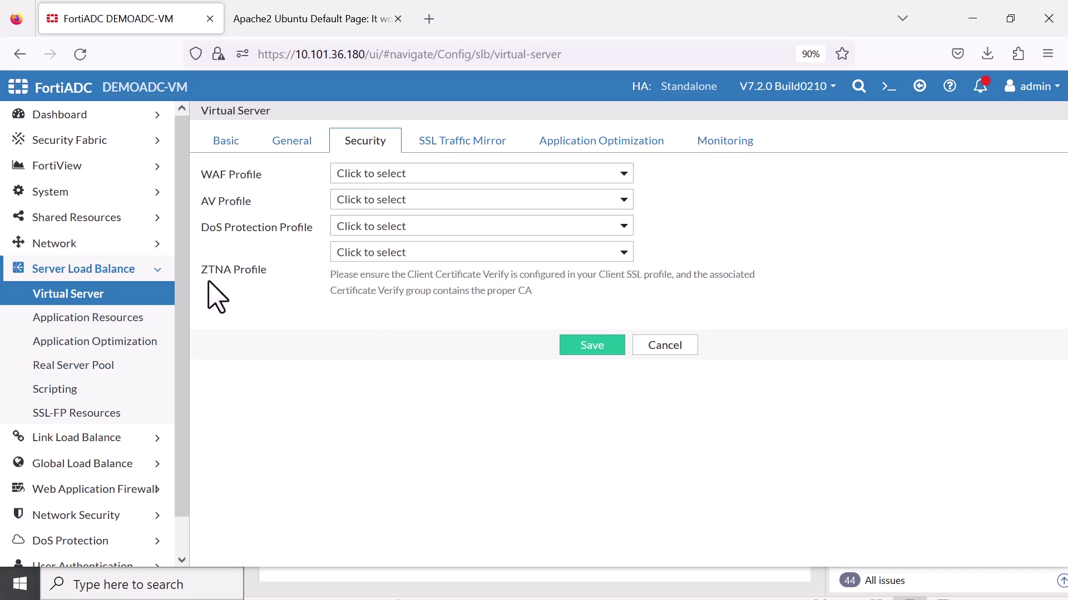
click(465, 142)
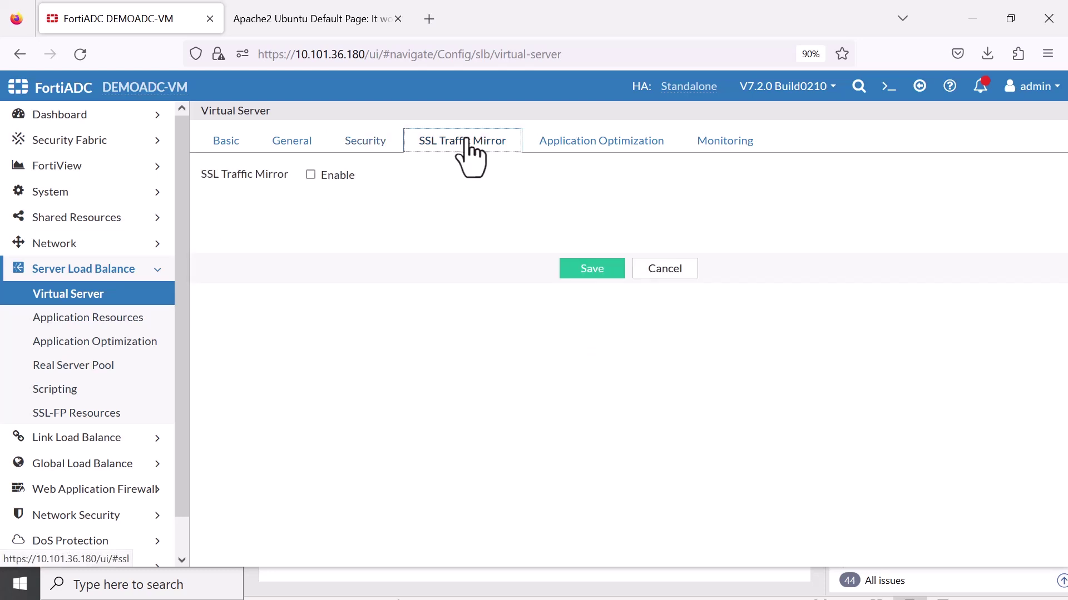
click(583, 149)
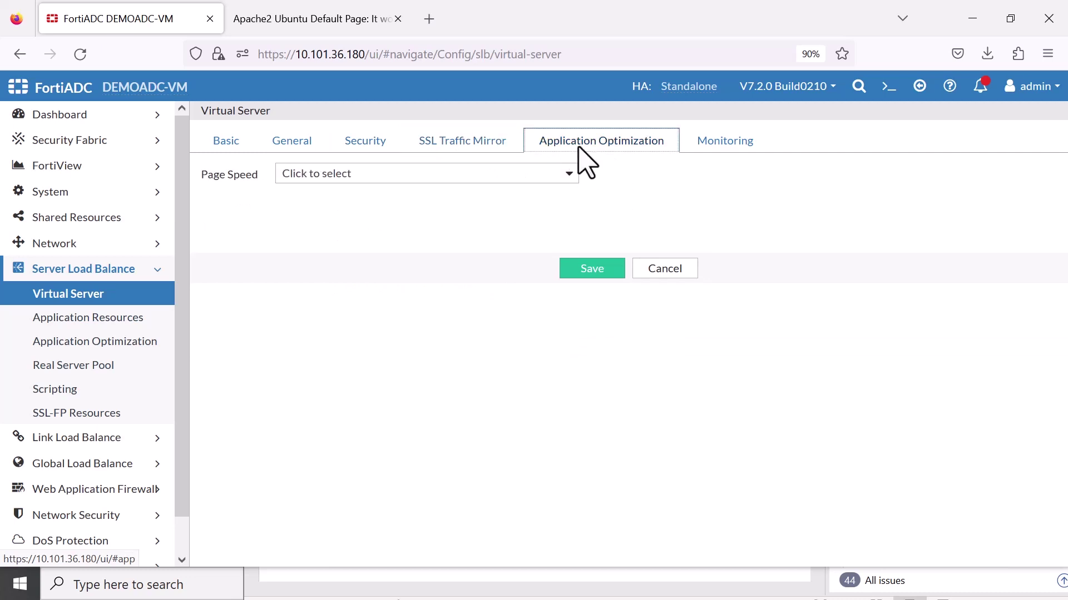
Step: Start a new Page Speed configuration for vsapache, then cancel it
click(560, 177)
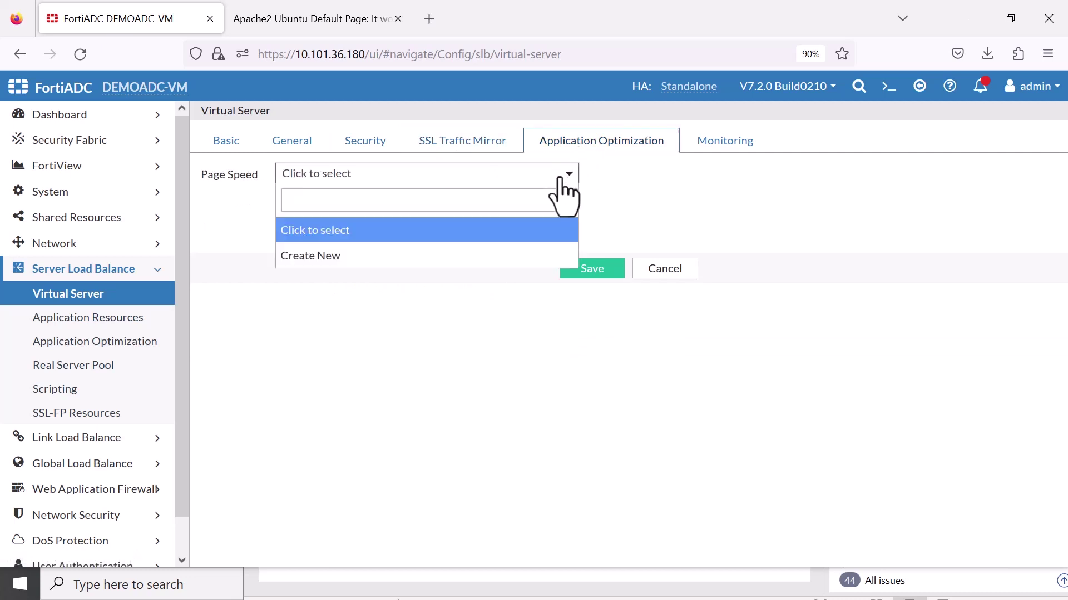
click(509, 255)
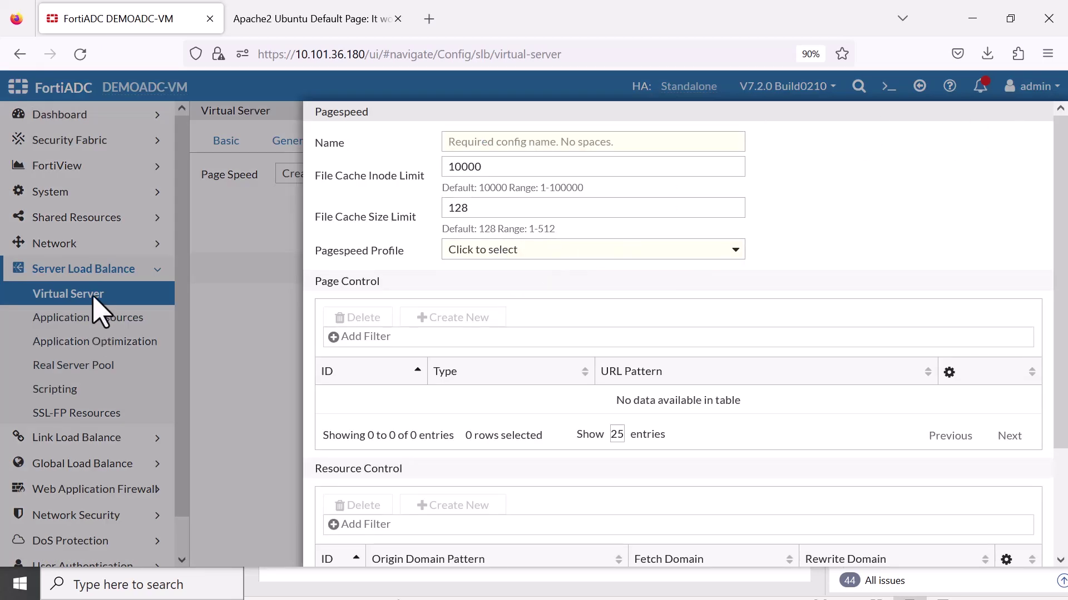
scroll(1042, 540, down, 3)
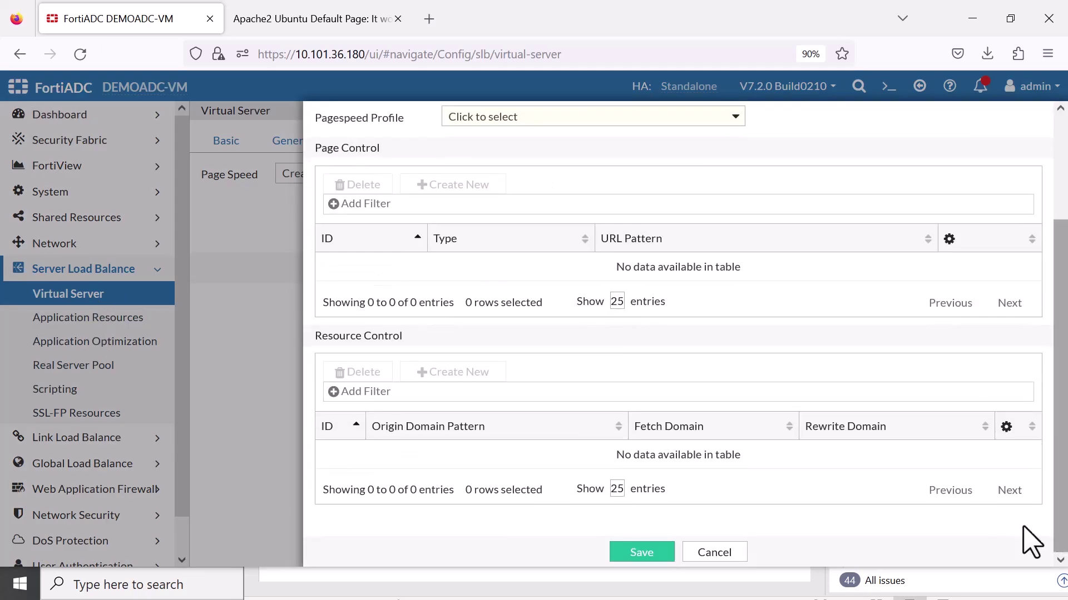
click(708, 557)
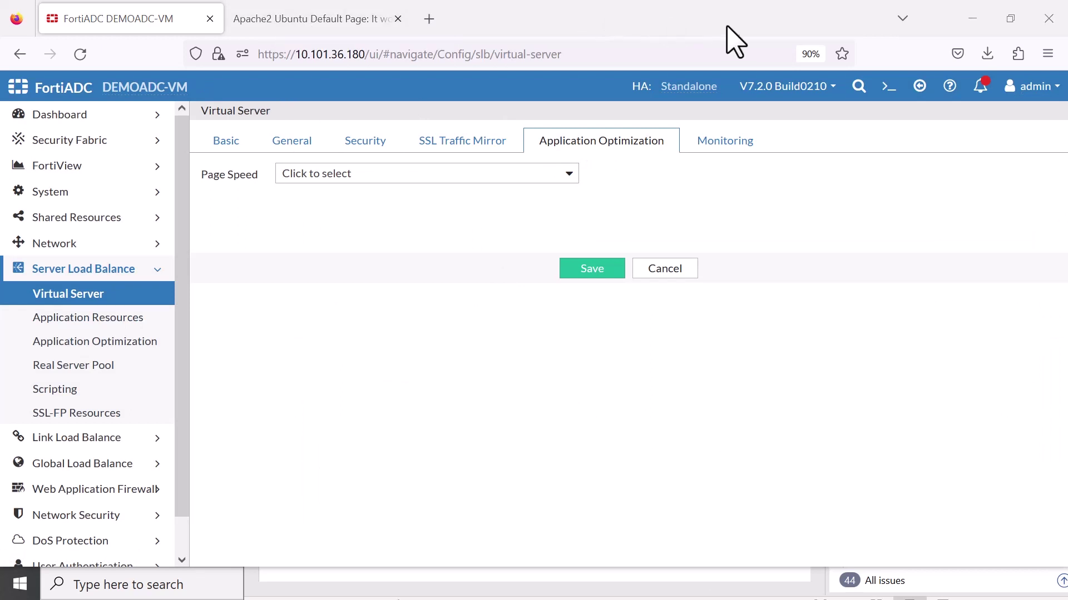
Step: Select the IP portion of the FortiADC admin page's address
click(355, 53)
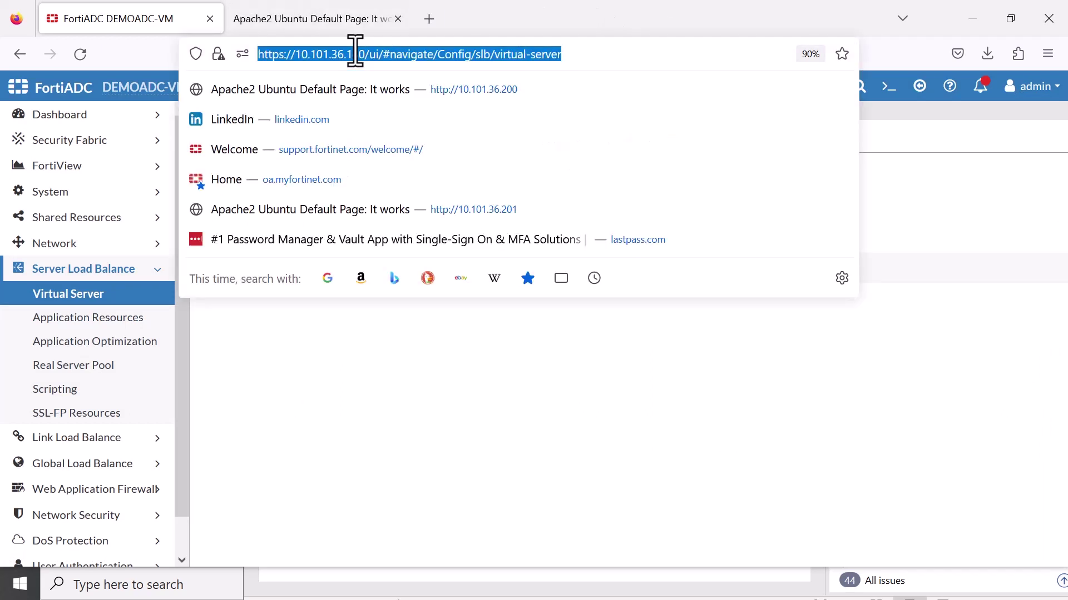
click(354, 57)
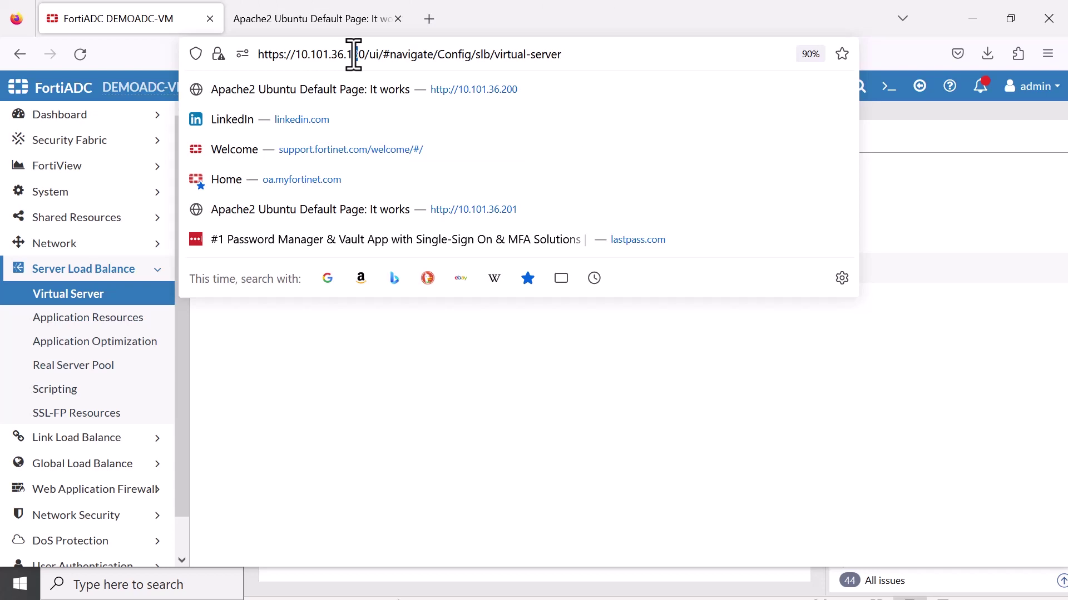
key(shift+Right)
key(shift+Right)
key(shift+Right)
key(shift+Right)
key(shift+Right)
key(shift+Right)
key(shift+Right)
key(shift+Right)
key(shift+Right)
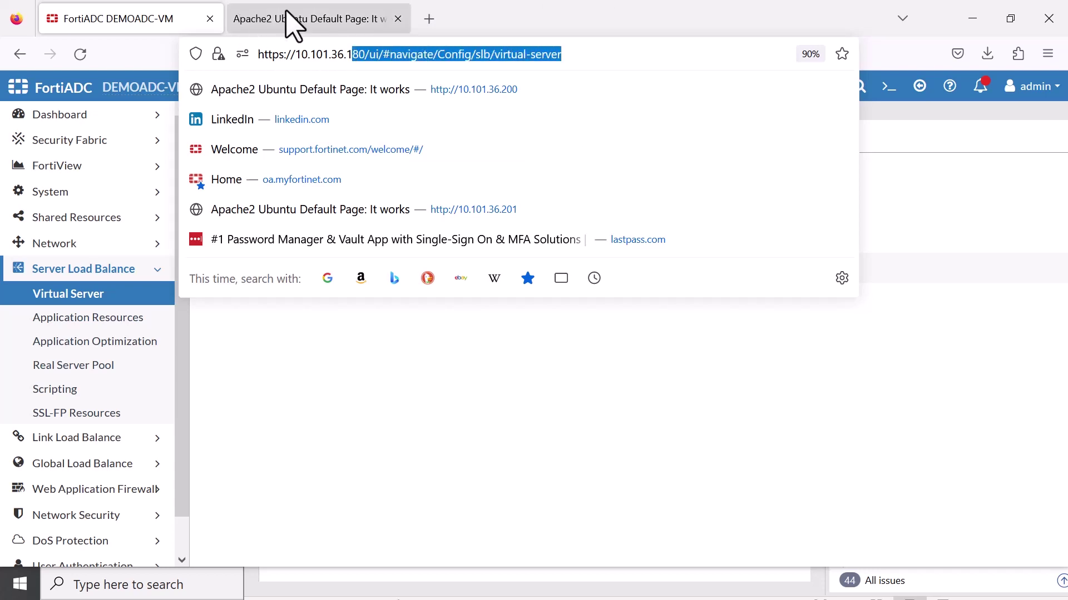
click(288, 15)
click(335, 51)
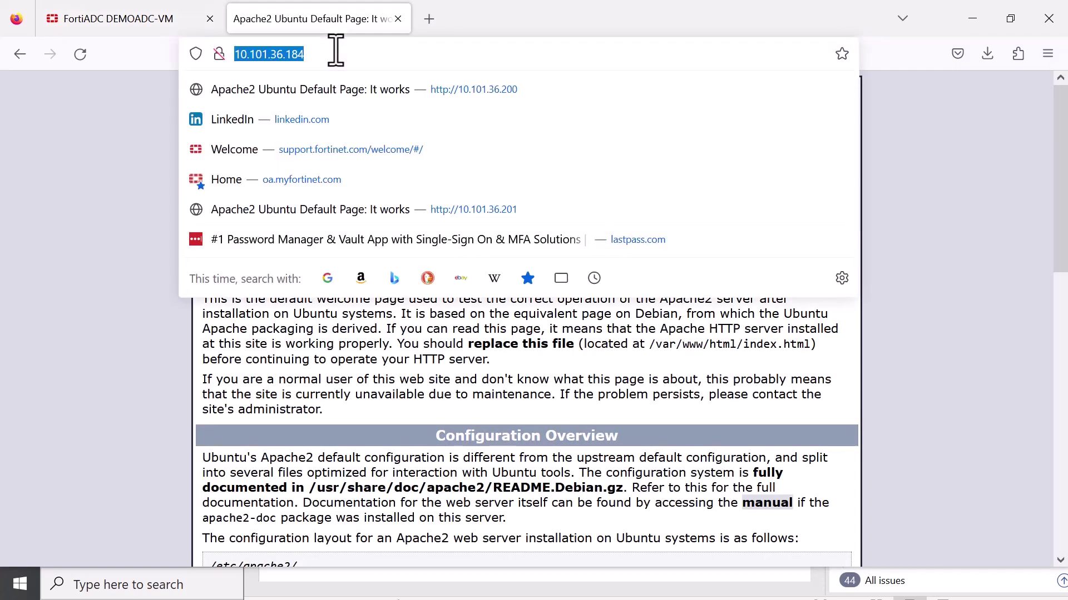
click(336, 53)
key(BackSpace)
key(BackSpace)
key(BackSpace)
text(20)
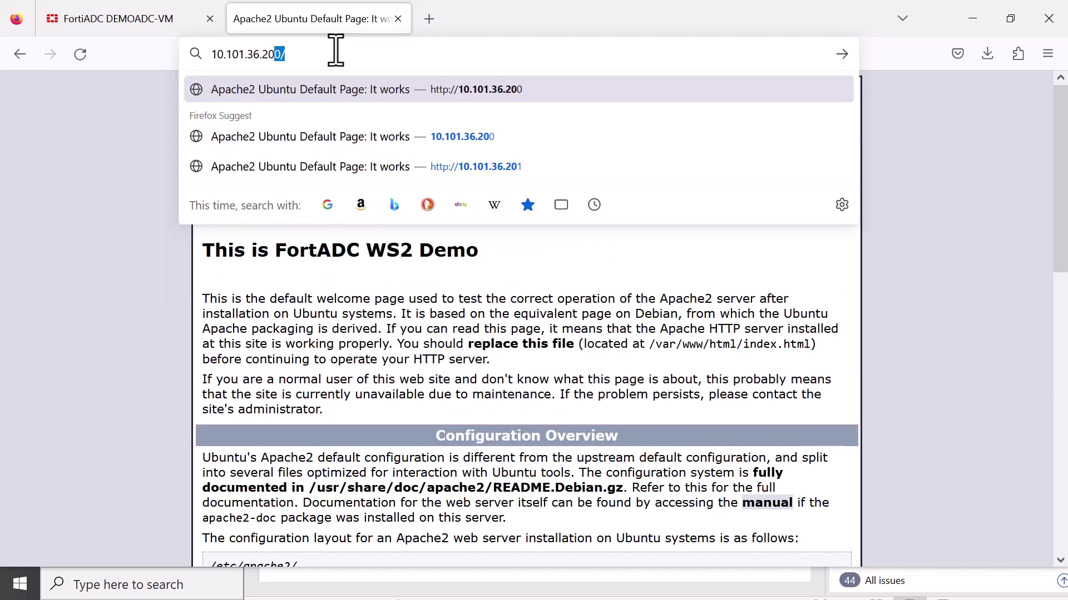
text(0)
key(Return)
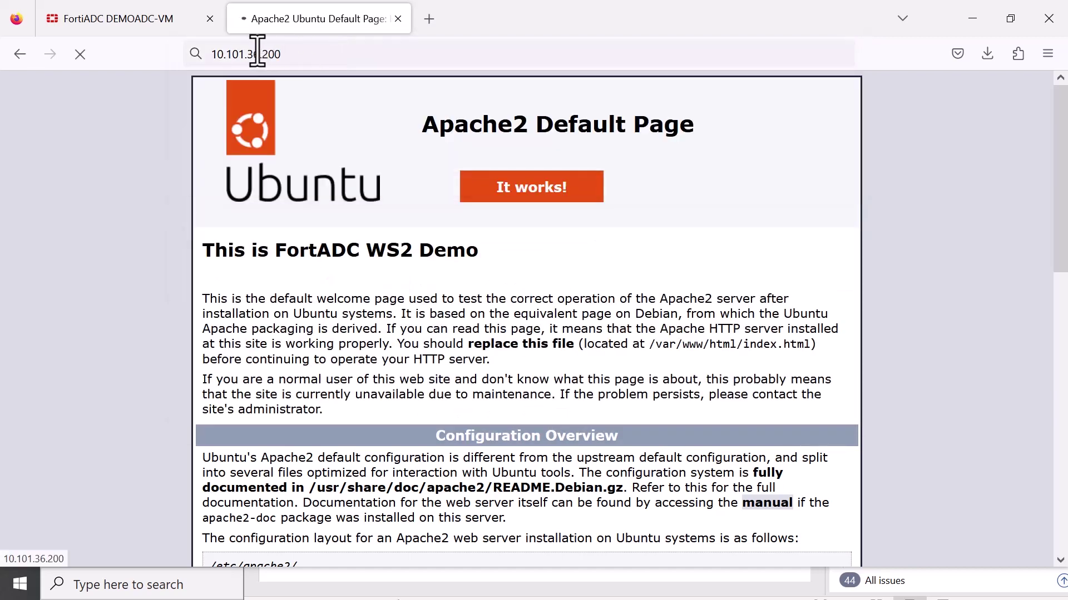
click(218, 53)
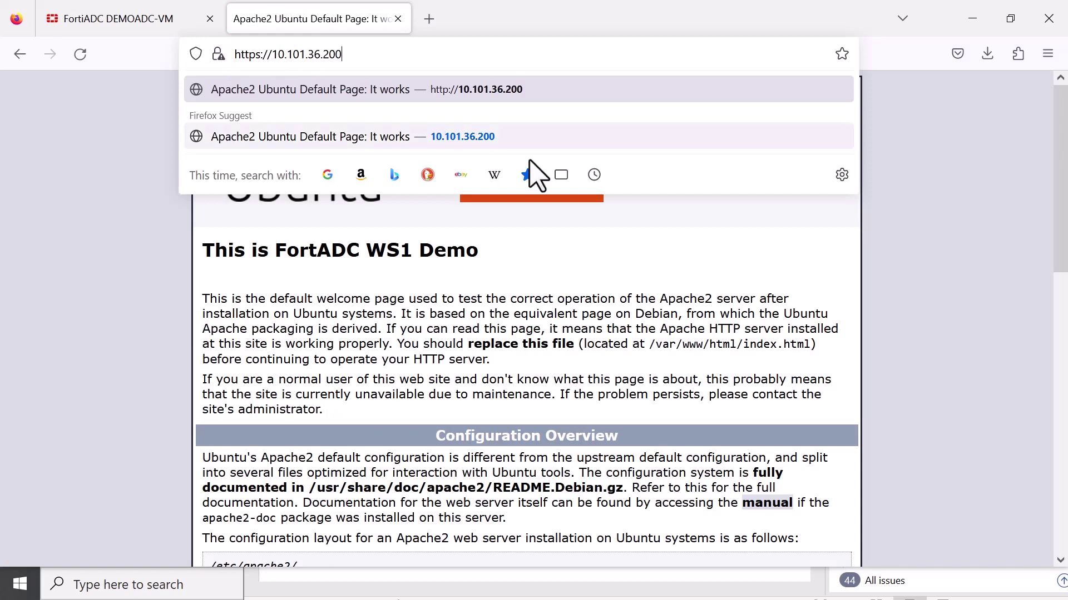
click(970, 260)
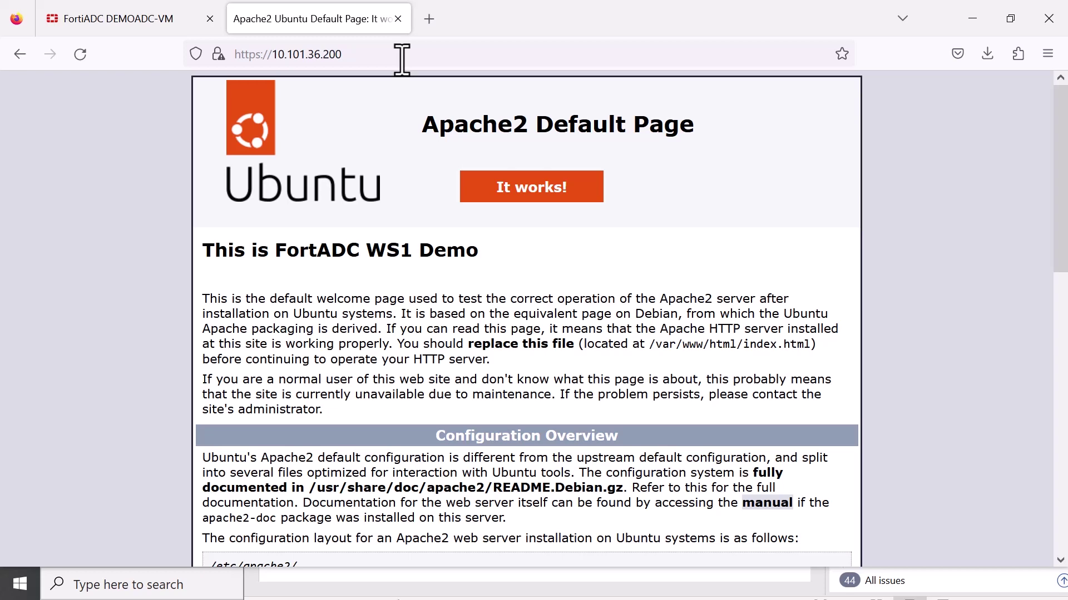
Step: Reload 10.101.36.200 ten times, watching the heading alternate between WS1 and WS2
click(401, 59)
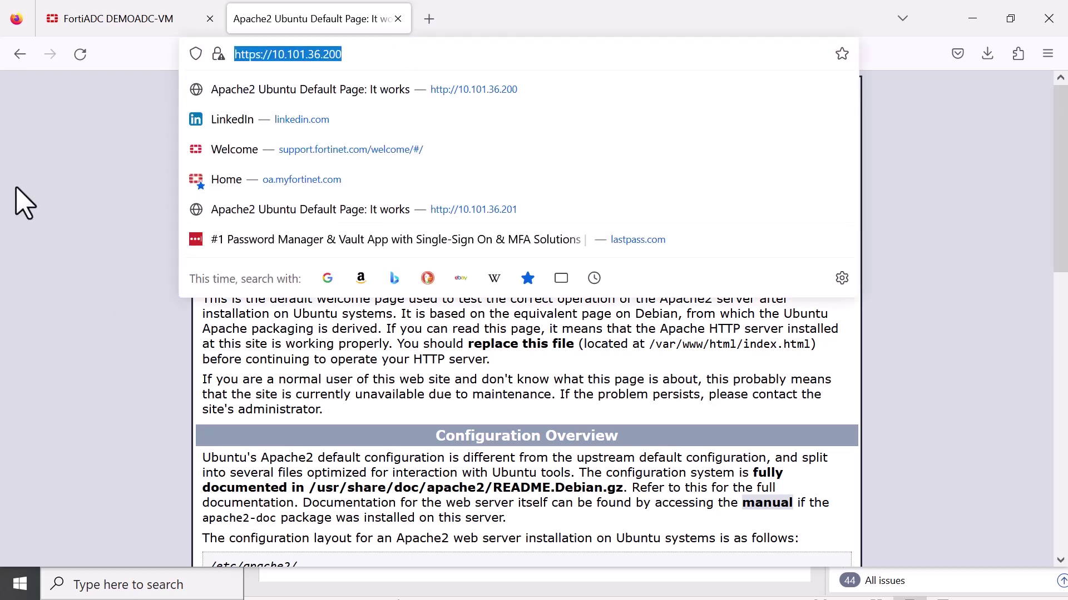
click(23, 202)
key(F5)
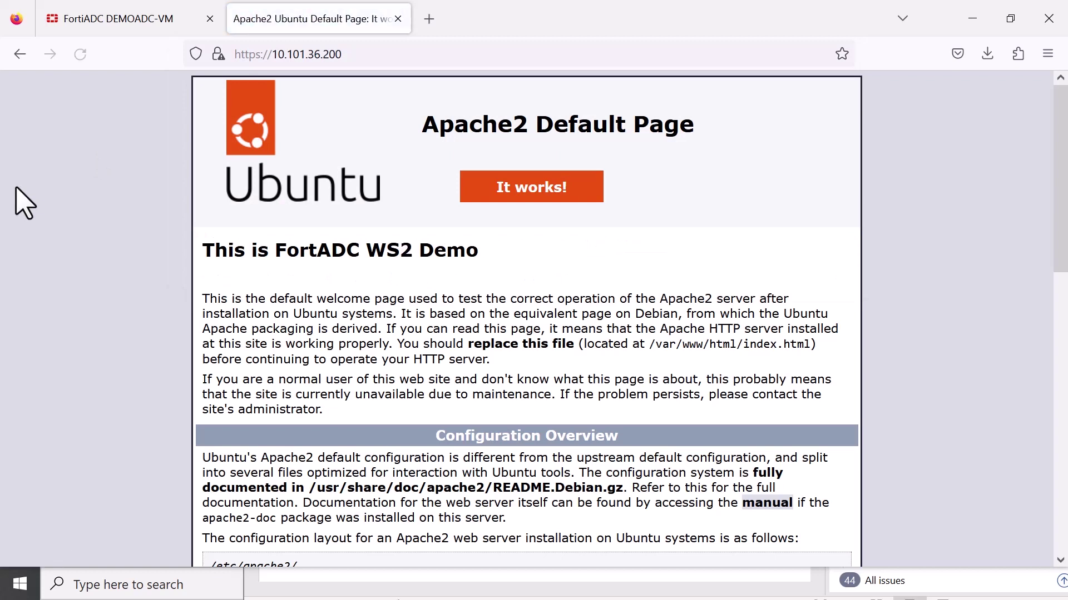
key(F5)
key(F5)
key(F5)
key(F5)
key(F5)
key(F5)
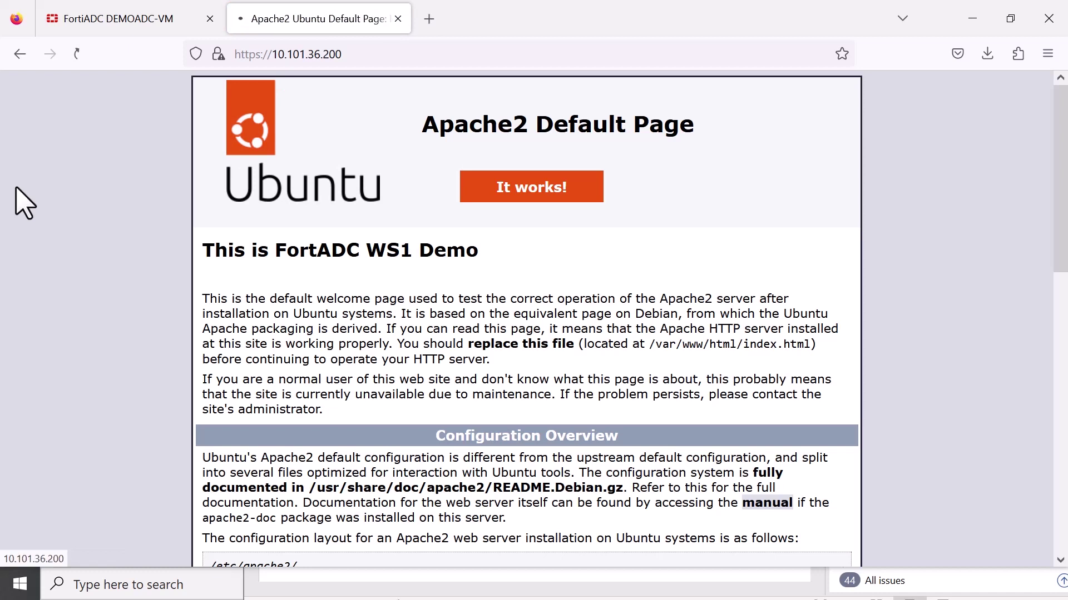
key(F5)
key(F5)
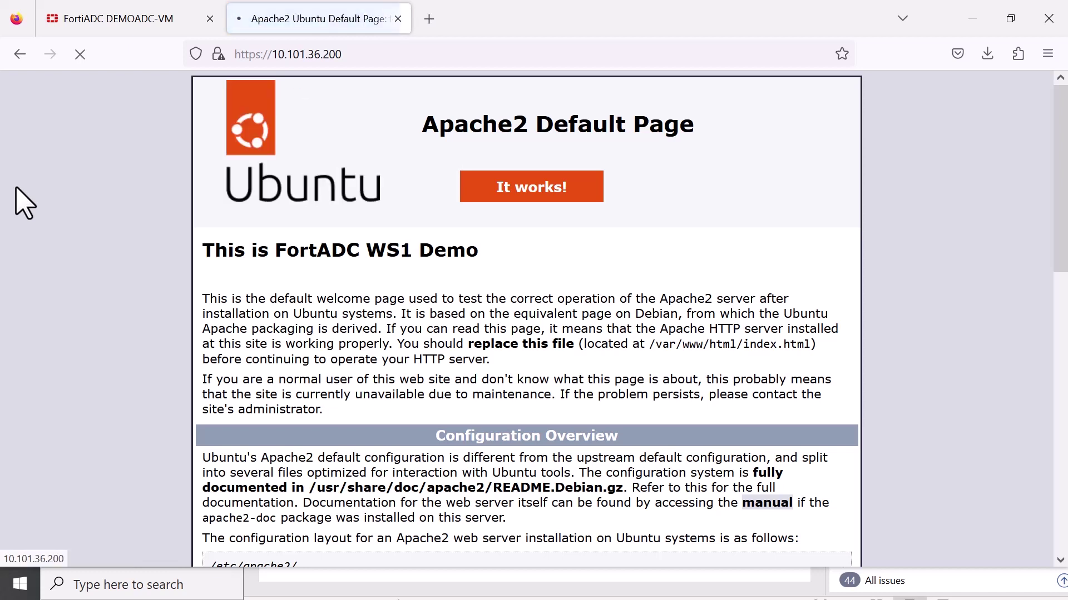
key(F5)
key(F5)
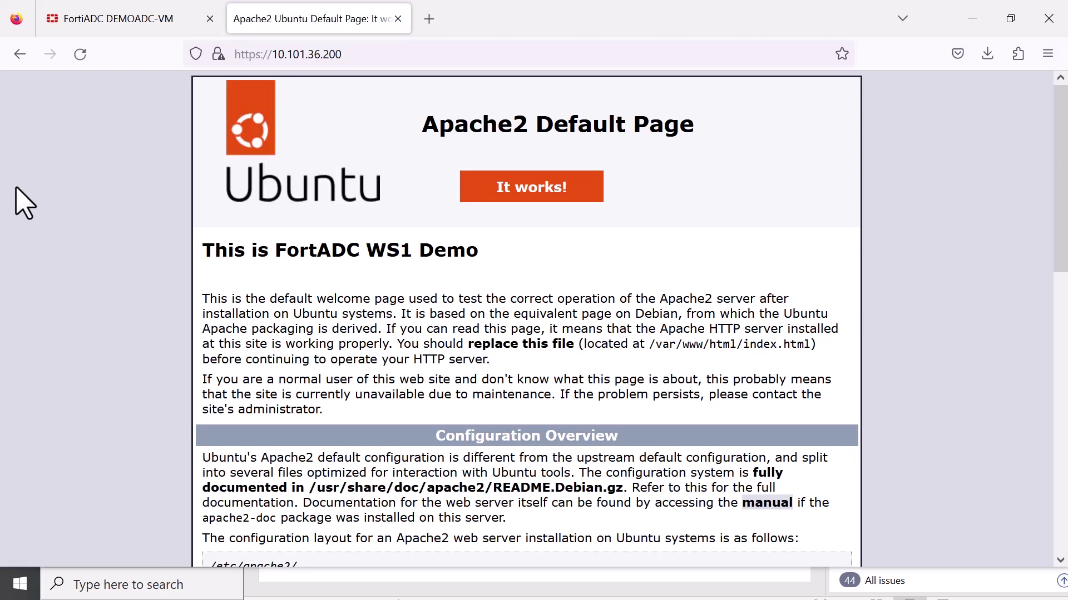
key(F5)
key(F5)
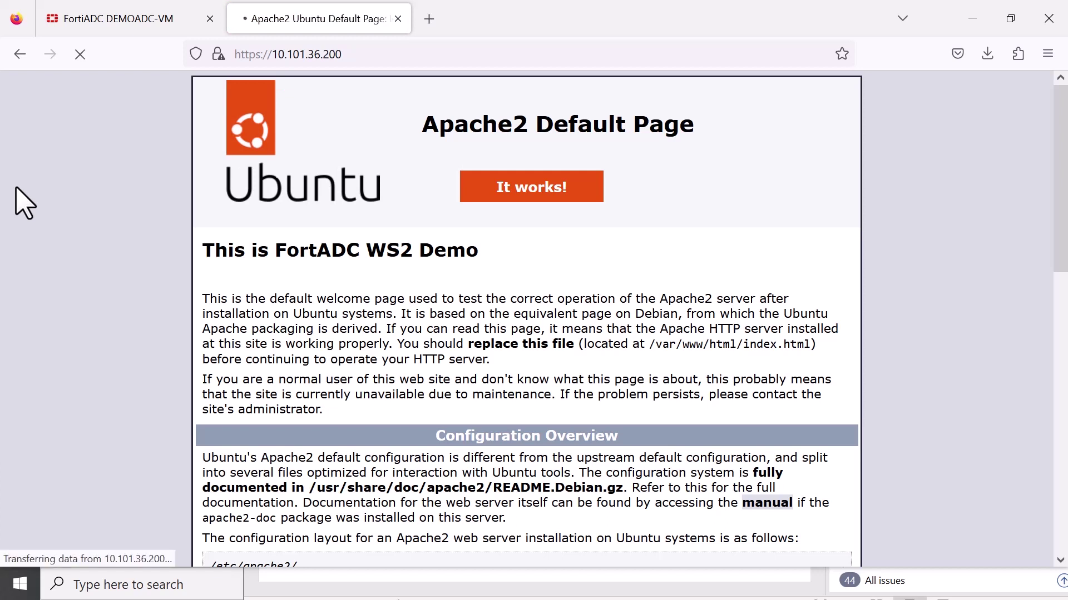
key(F5)
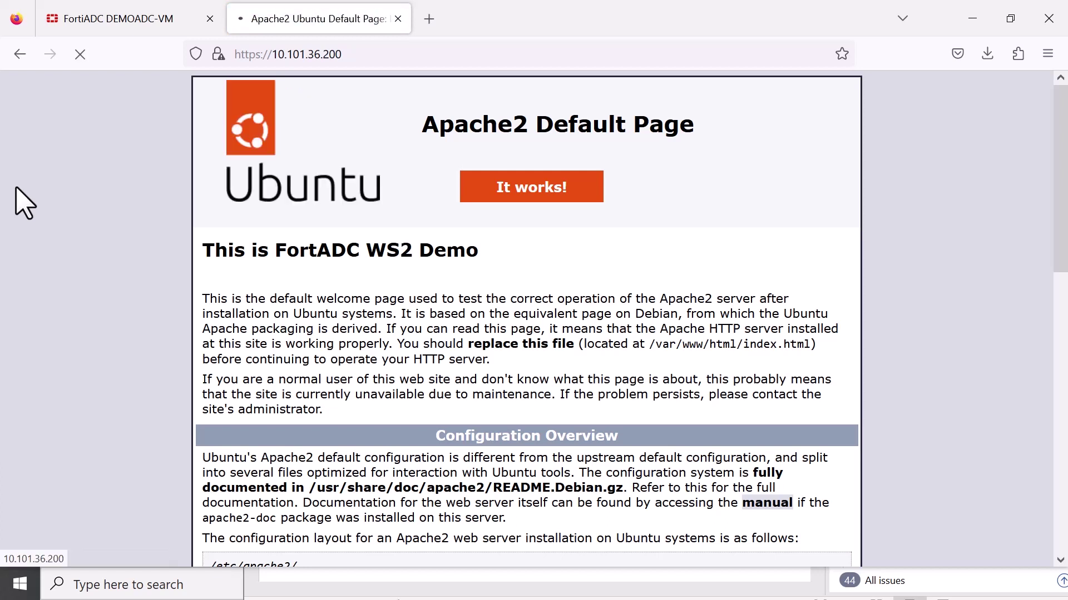
key(F5)
key(F5)
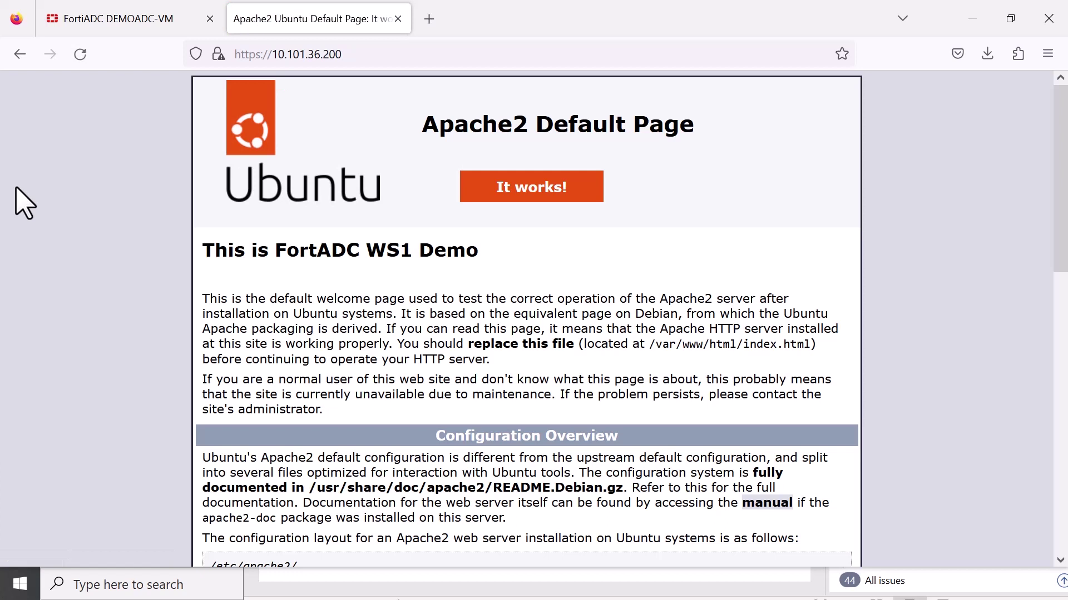
key(F5)
key(F5)
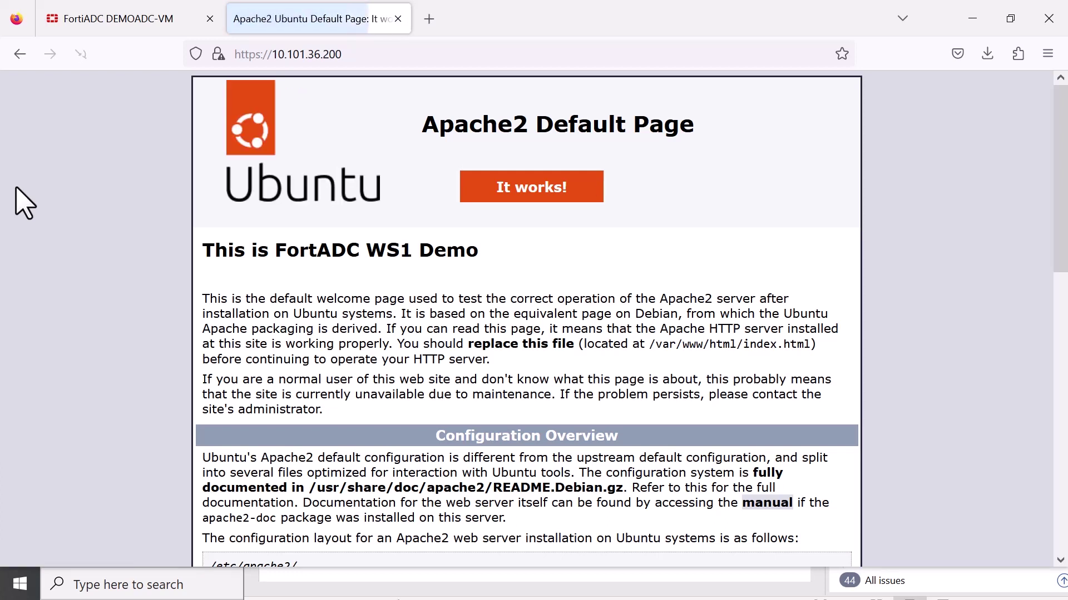
key(F5)
key(F5)
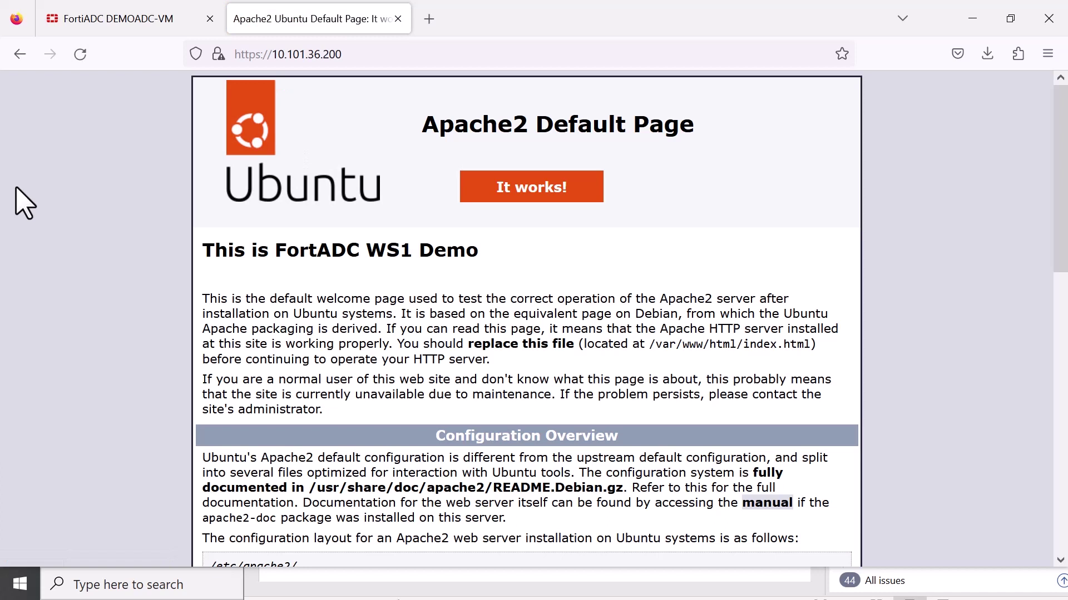